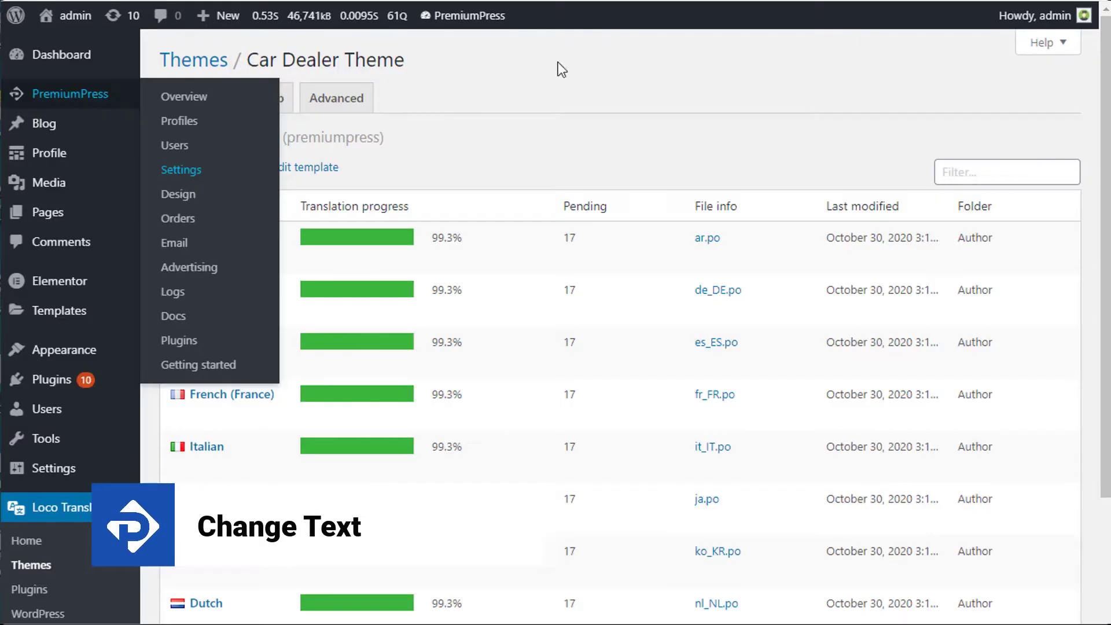
# Step: Scroll through the Car Dealer Theme's translation language list
pyautogui.scroll(-3, 287, 420)
pyautogui.scroll(3, 288, 420)
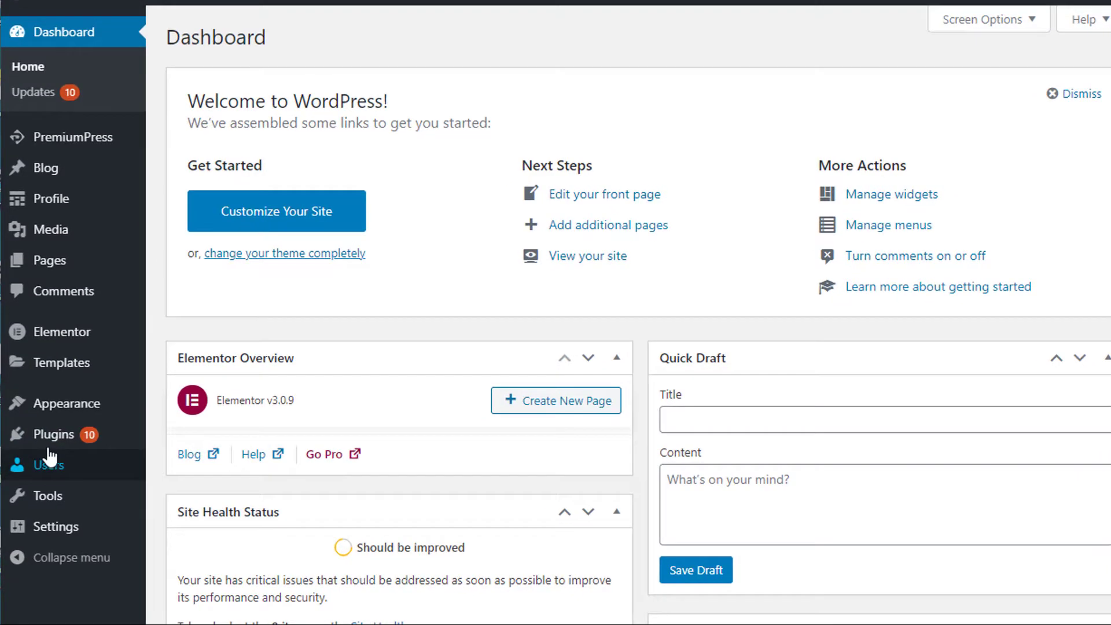
# Step: Go to Installed Plugins from the admin sidebar
pyautogui.moveTo(53, 446)
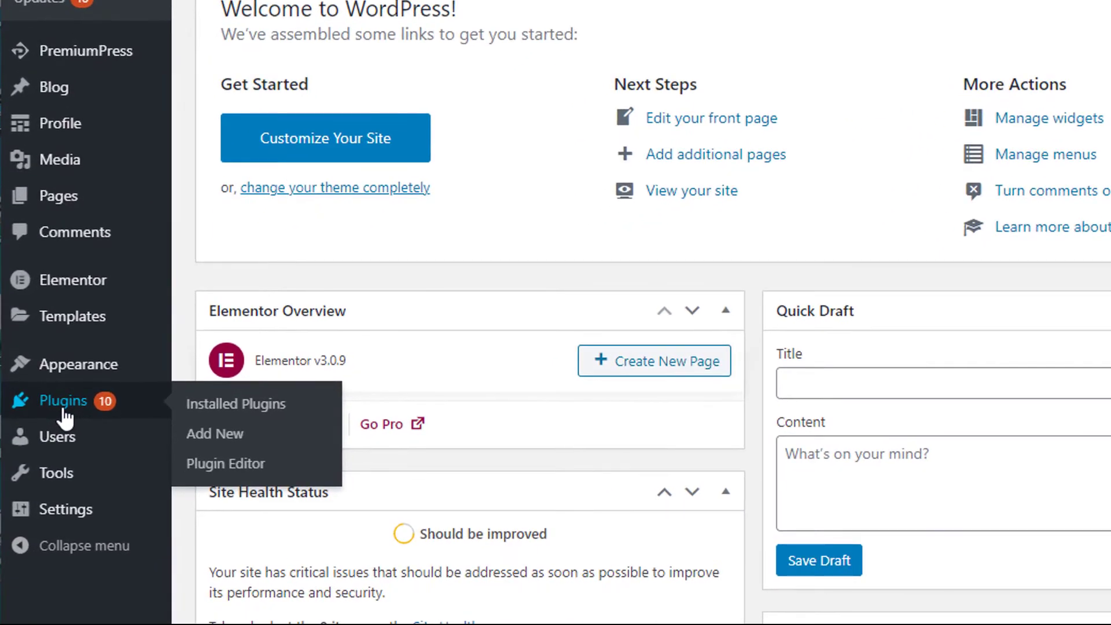
pyautogui.click(64, 401)
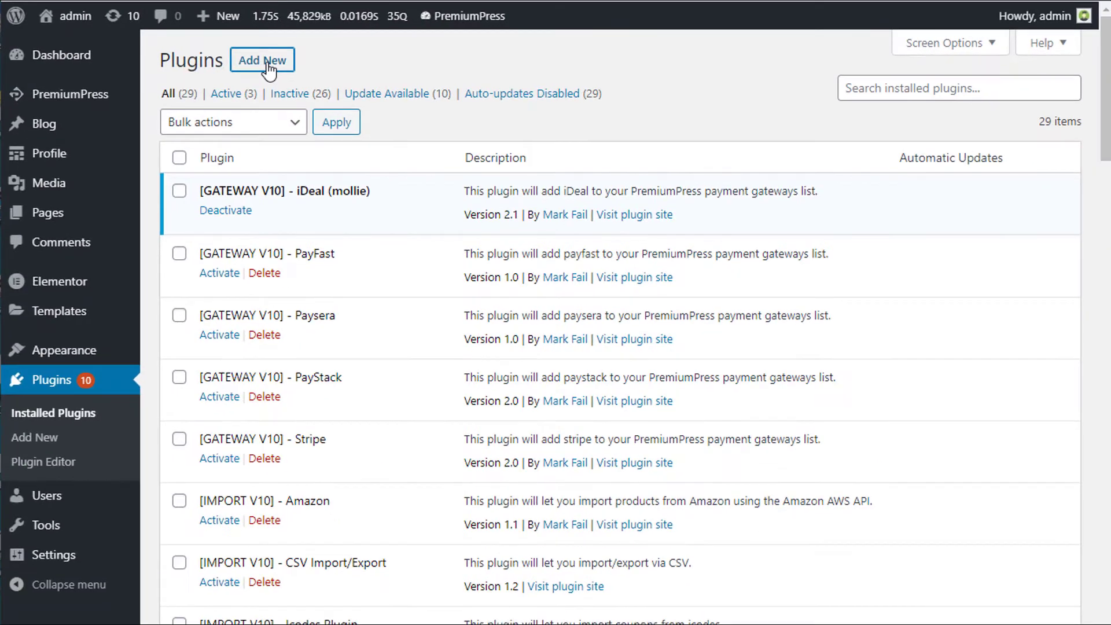
# Step: Search the Add Plugins directory for 'LOCO TRANSLATE' and review the results
pyautogui.click(268, 69)
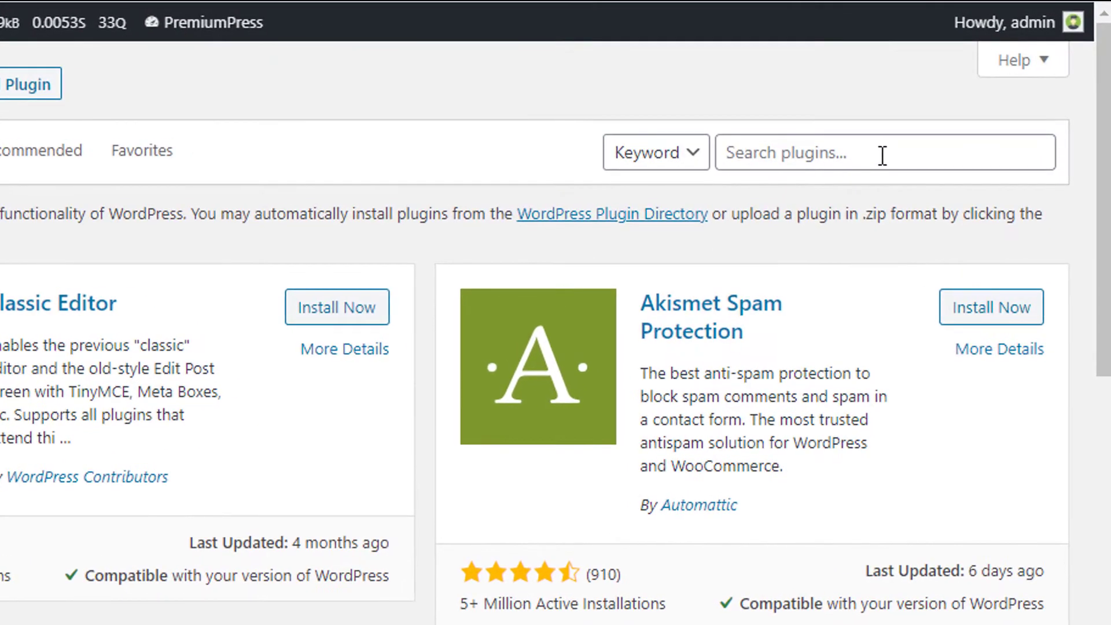
pyautogui.click(882, 155)
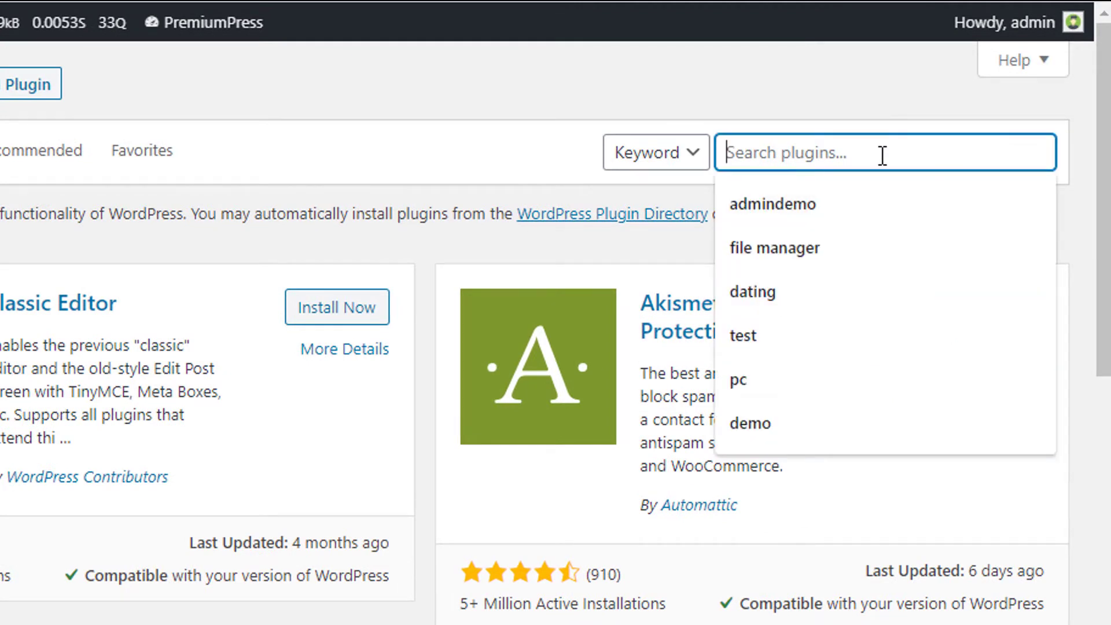
pyautogui.write('LOCO TRANSL')
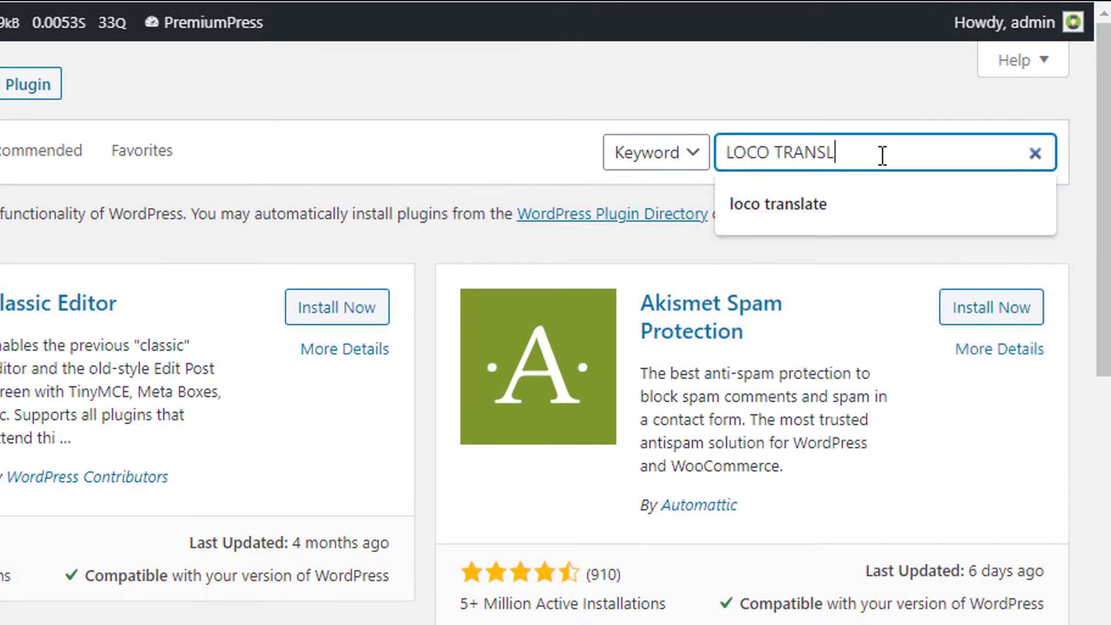
pyautogui.write('ATE')
pyautogui.press('Return')
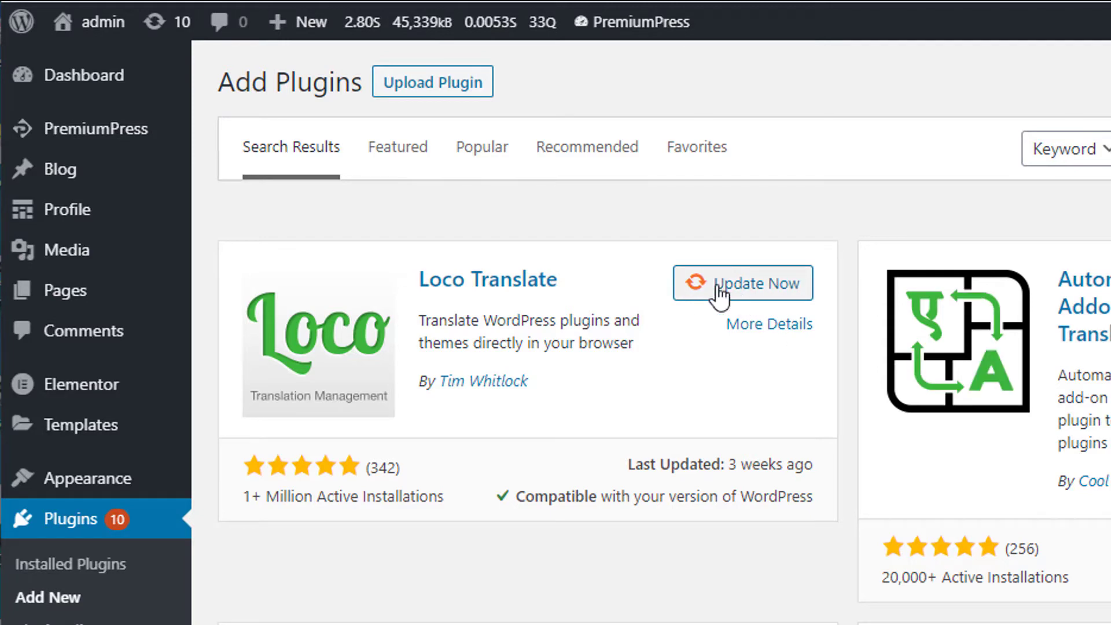
pyautogui.scroll(-4, 720, 295)
pyautogui.scroll(4, 764, 461)
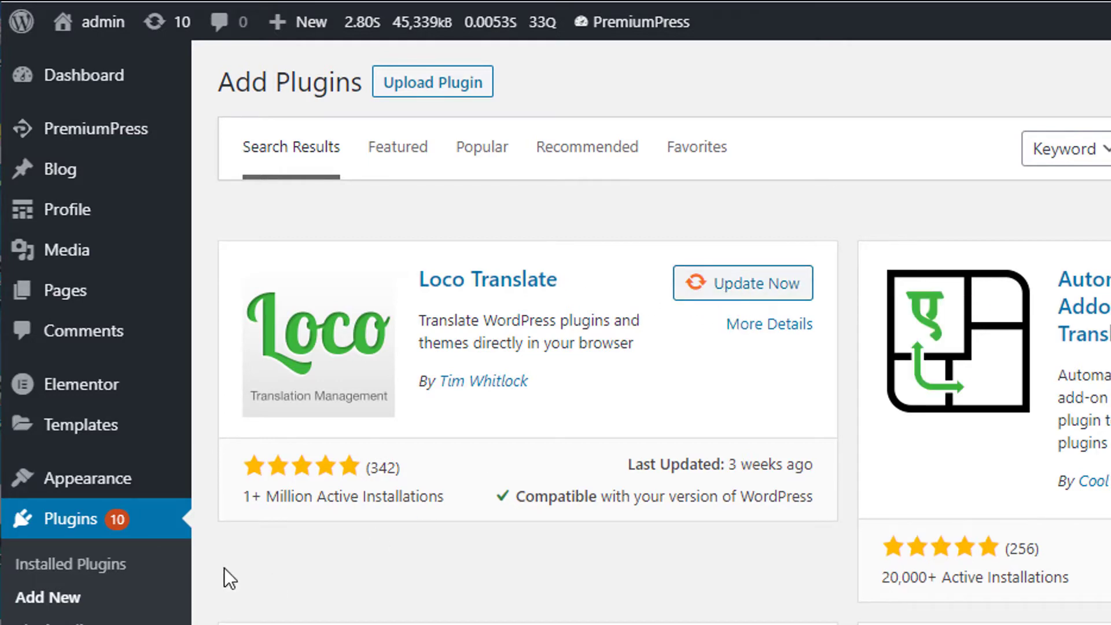
# Step: Back in the installed plugins list, scroll down to Loco Translate and activate it
pyautogui.click(71, 524)
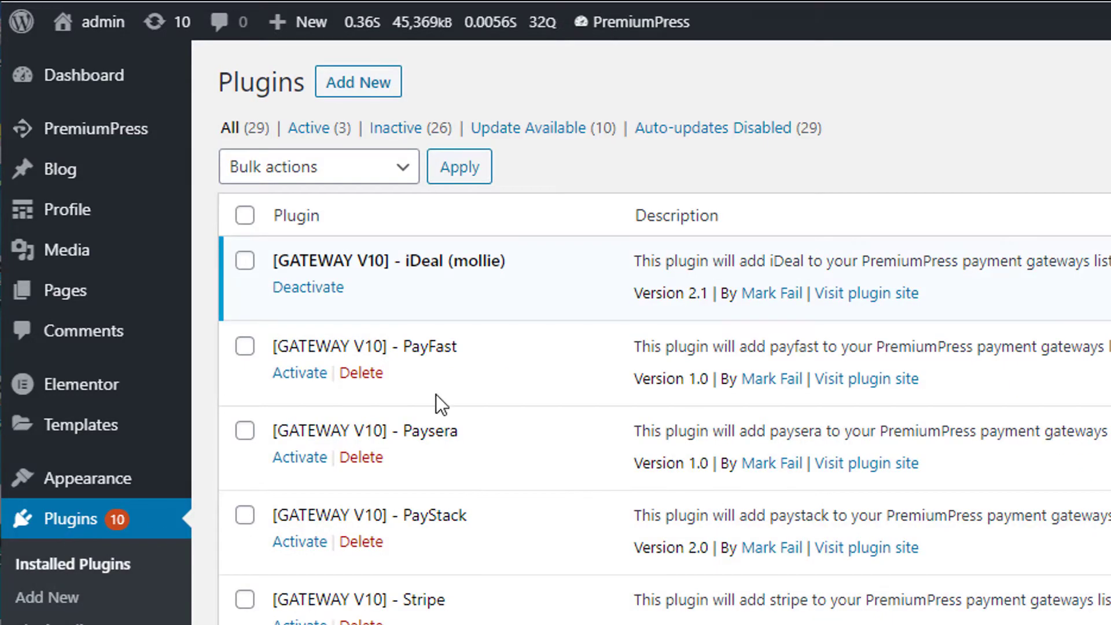
pyautogui.scroll(-1, 468, 524)
pyautogui.scroll(-20, 464, 522)
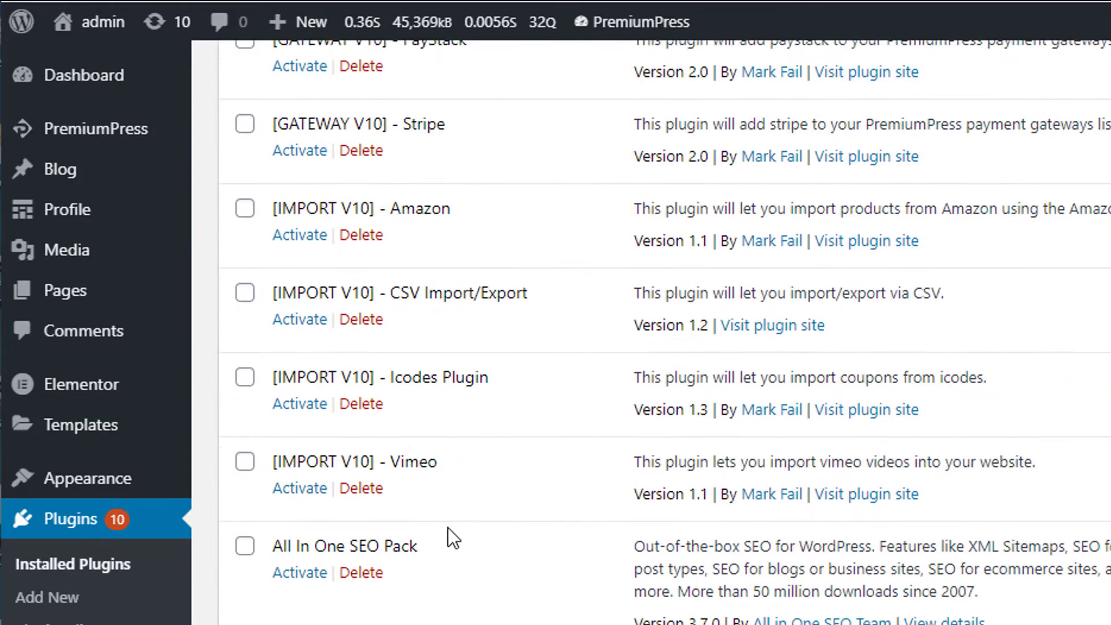
pyautogui.scroll(-5, 414, 537)
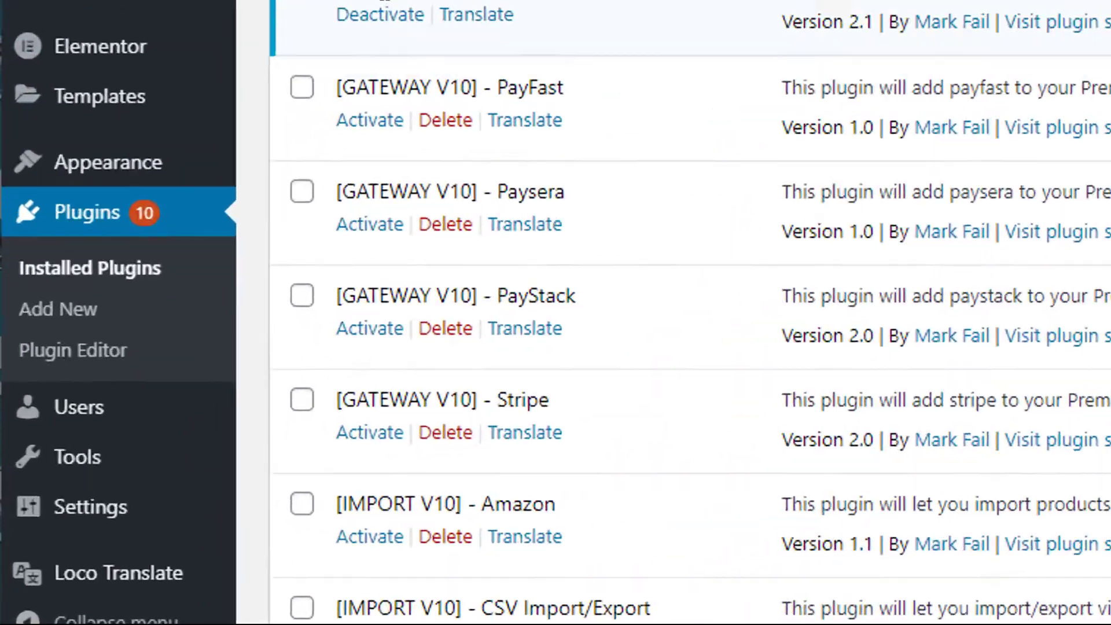
pyautogui.scroll(-2, 72, 580)
pyautogui.moveTo(58, 602)
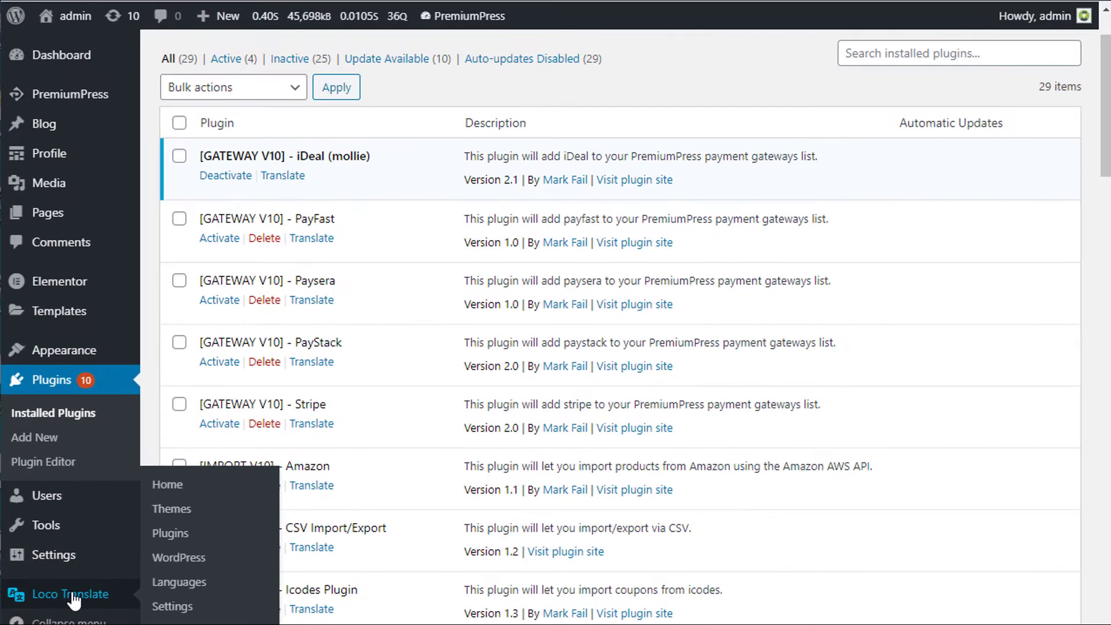
# Step: Open the Loco Translate Home page and highlight the theme's text domain premiumpress
pyautogui.click(74, 601)
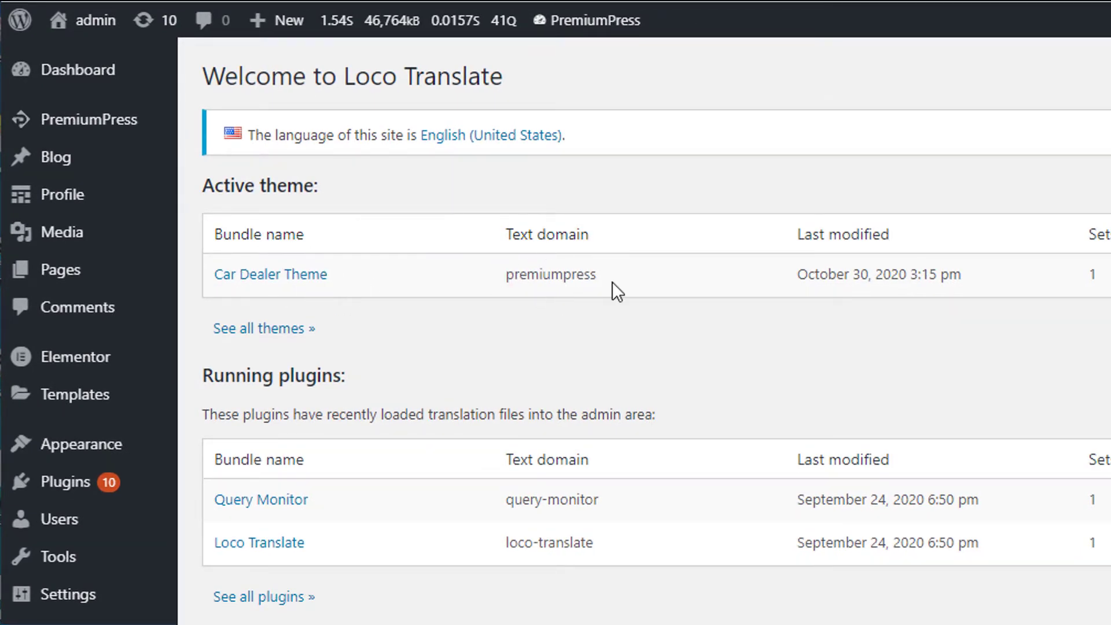
pyautogui.moveTo(612, 282); pyautogui.dragTo(510, 278)
pyautogui.click(508, 300)
# Step: Open the Car Dealer Theme bundle and review its language files at 99.3% translated
pyautogui.click(279, 282)
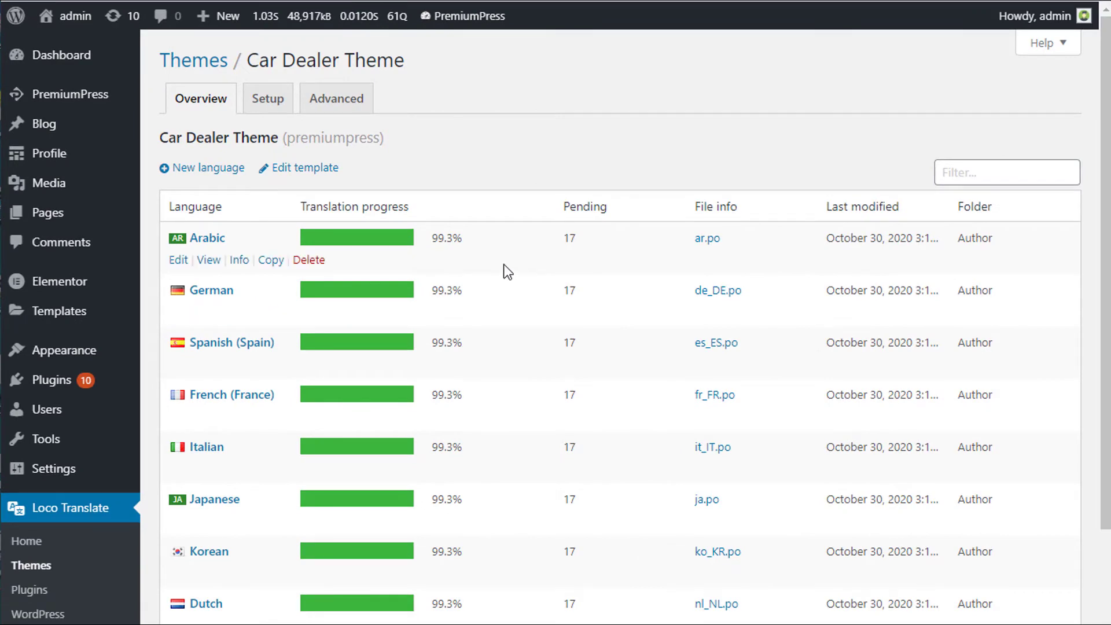
pyautogui.scroll(-3, 492, 275)
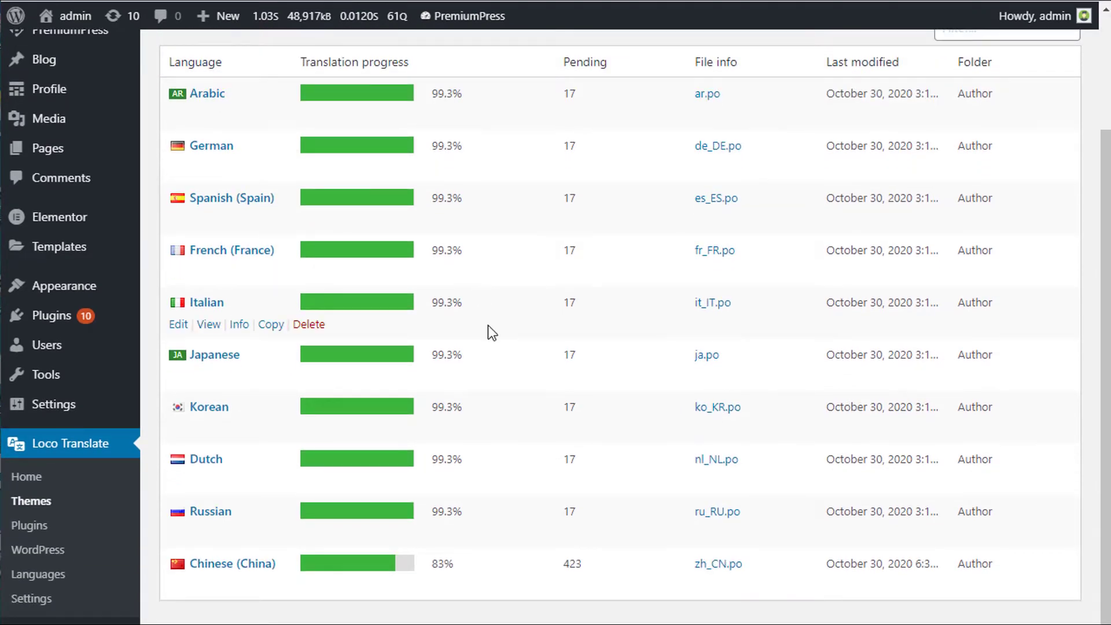
pyautogui.scroll(2, 463, 376)
pyautogui.scroll(1, 441, 416)
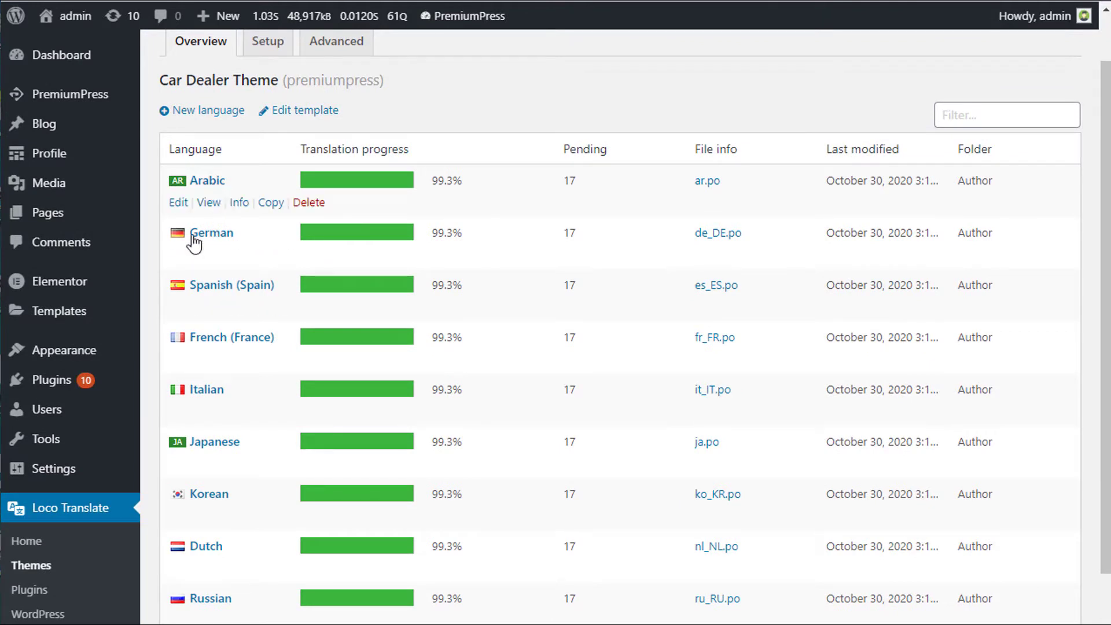
pyautogui.scroll(1, 226, 318)
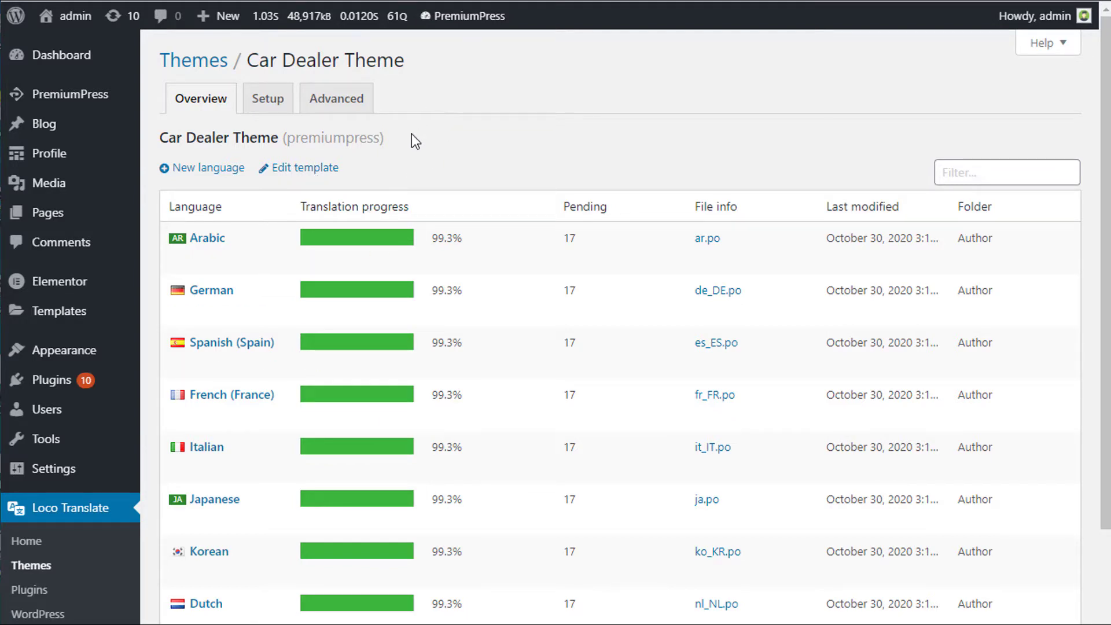
pyautogui.click(295, 172)
pyautogui.scroll(-1, 543, 290)
pyautogui.scroll(-3, 525, 323)
pyautogui.scroll(-3, 524, 318)
pyautogui.scroll(-10, 511, 313)
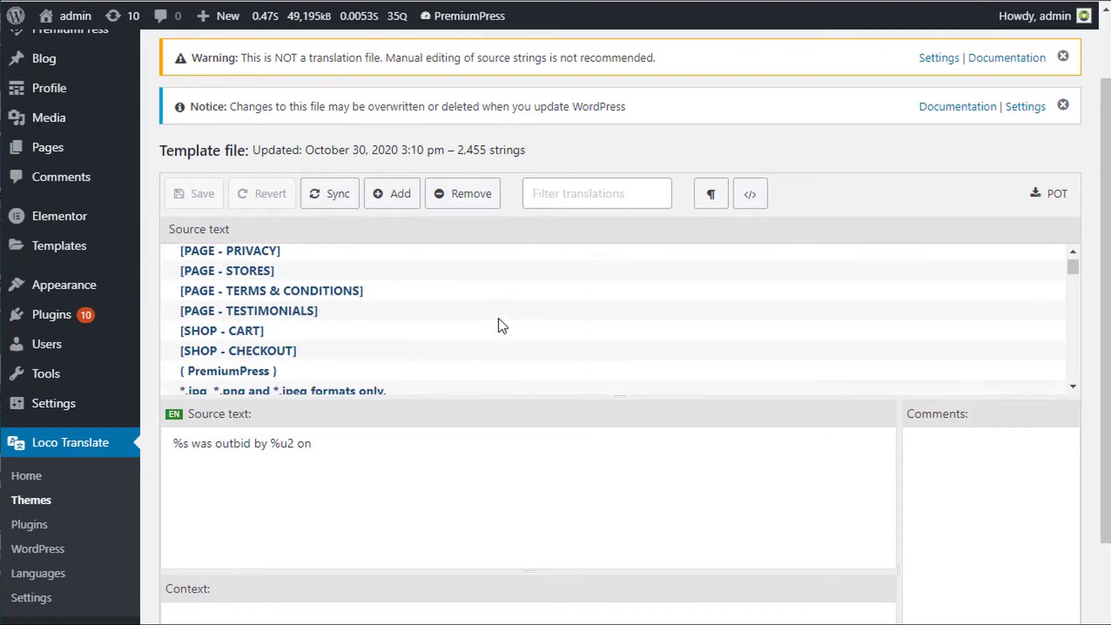
pyautogui.scroll(-1, 342, 370)
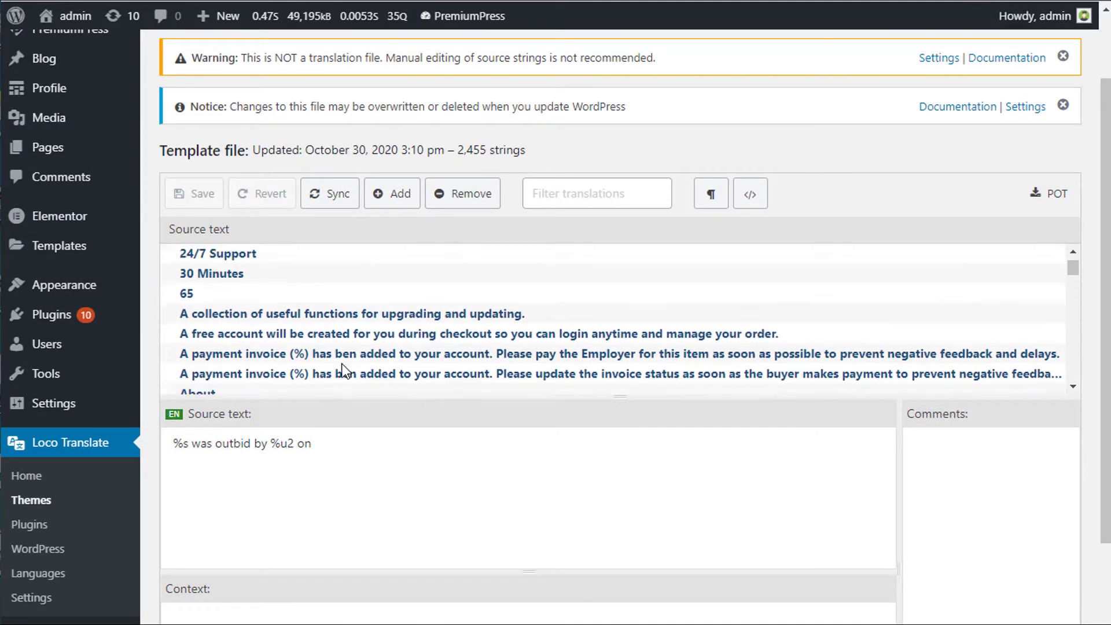
pyautogui.scroll(4, 345, 370)
pyautogui.scroll(10, 342, 369)
pyautogui.scroll(2, 580, 142)
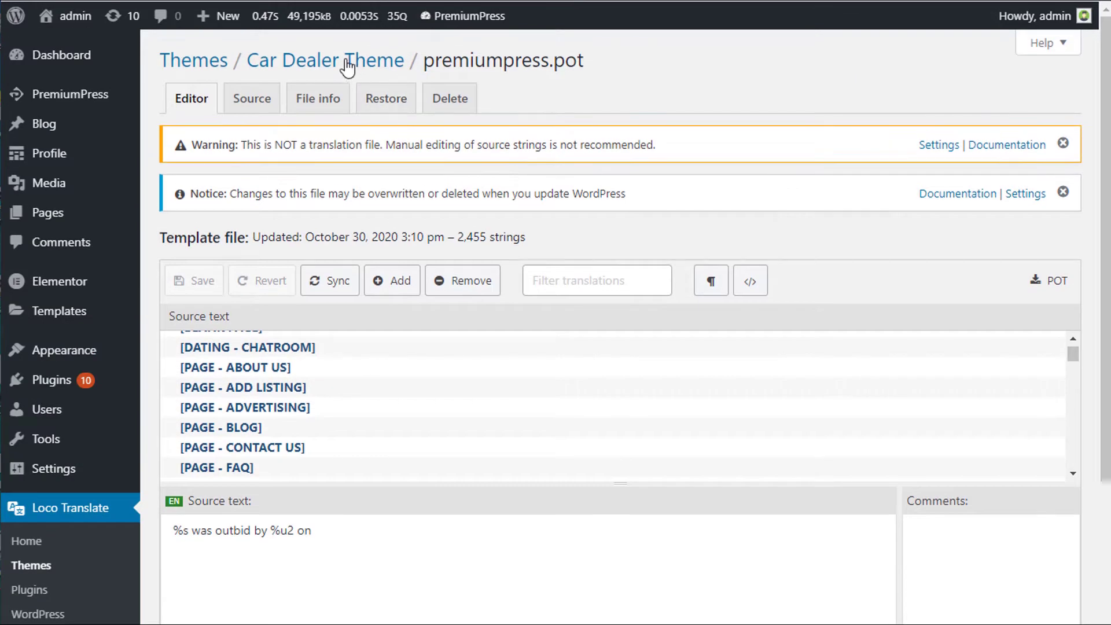
pyautogui.click(347, 55)
pyautogui.scroll(-3, 253, 528)
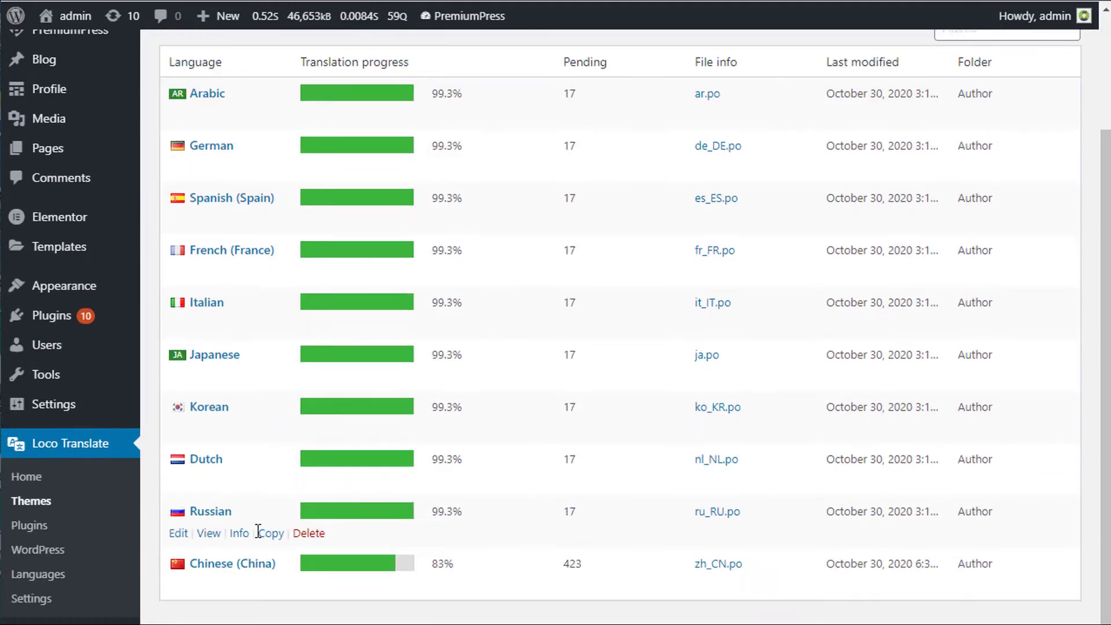
pyautogui.scroll(3, 266, 521)
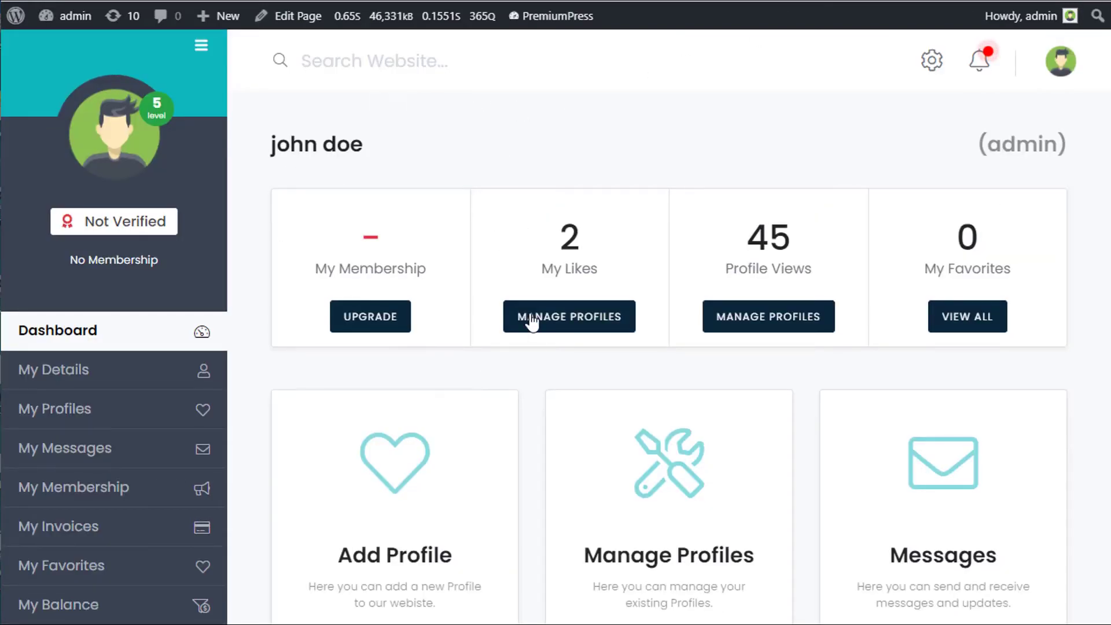
pyautogui.scroll(-6, 425, 324)
pyautogui.scroll(6, 426, 324)
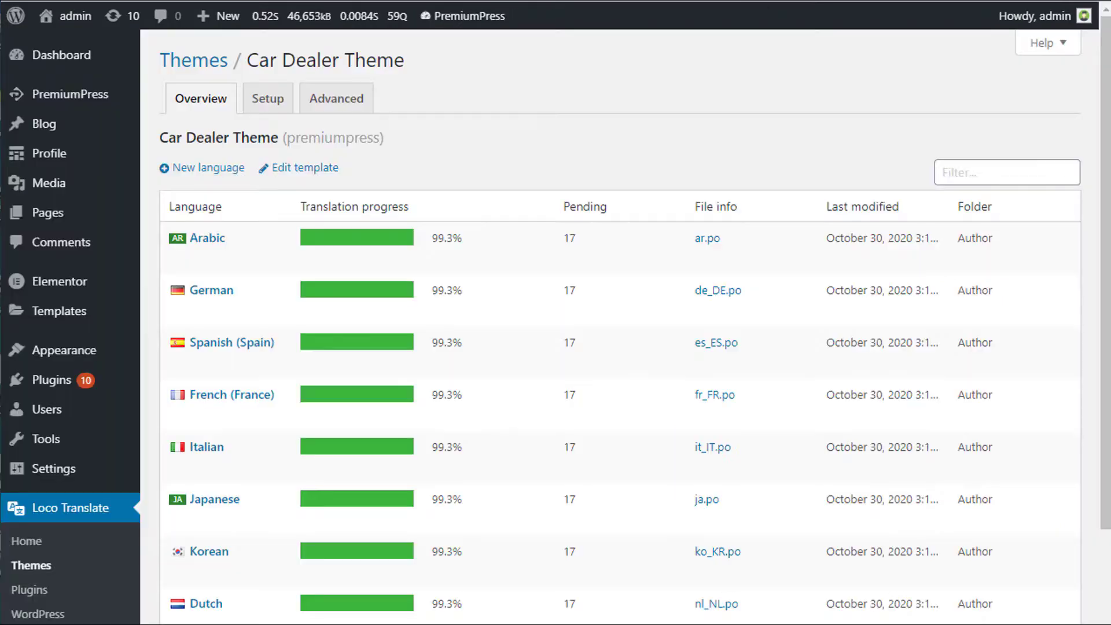
pyautogui.scroll(-2, 338, 289)
pyautogui.scroll(2, 270, 602)
# Step: Add a new English (United States) language for the theme, kept in languages/loco/themes
pyautogui.click(207, 177)
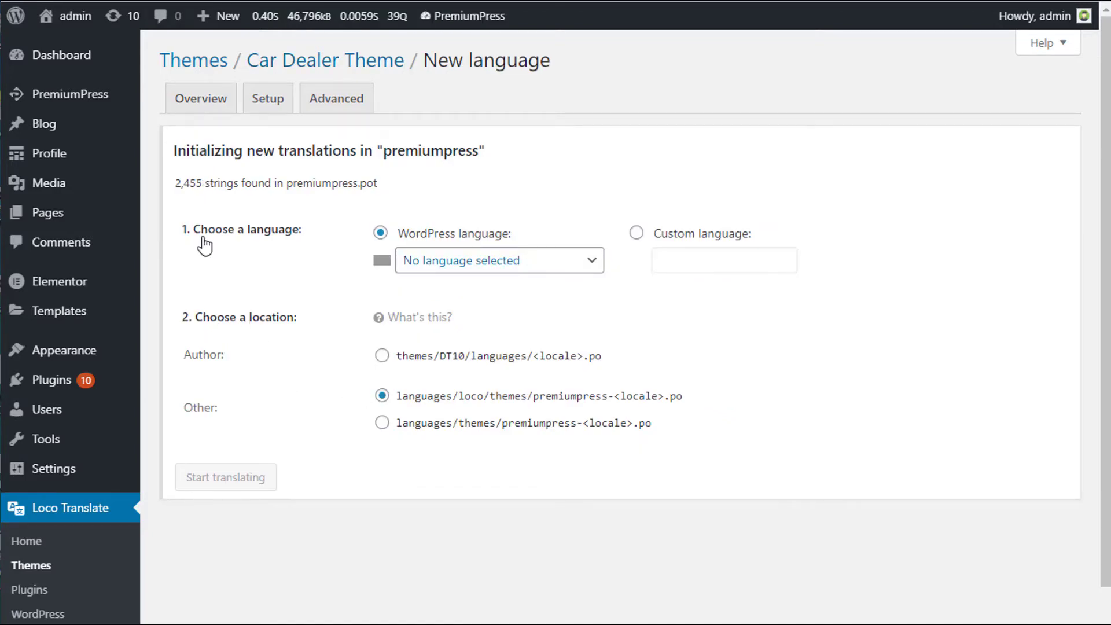
pyautogui.click(487, 265)
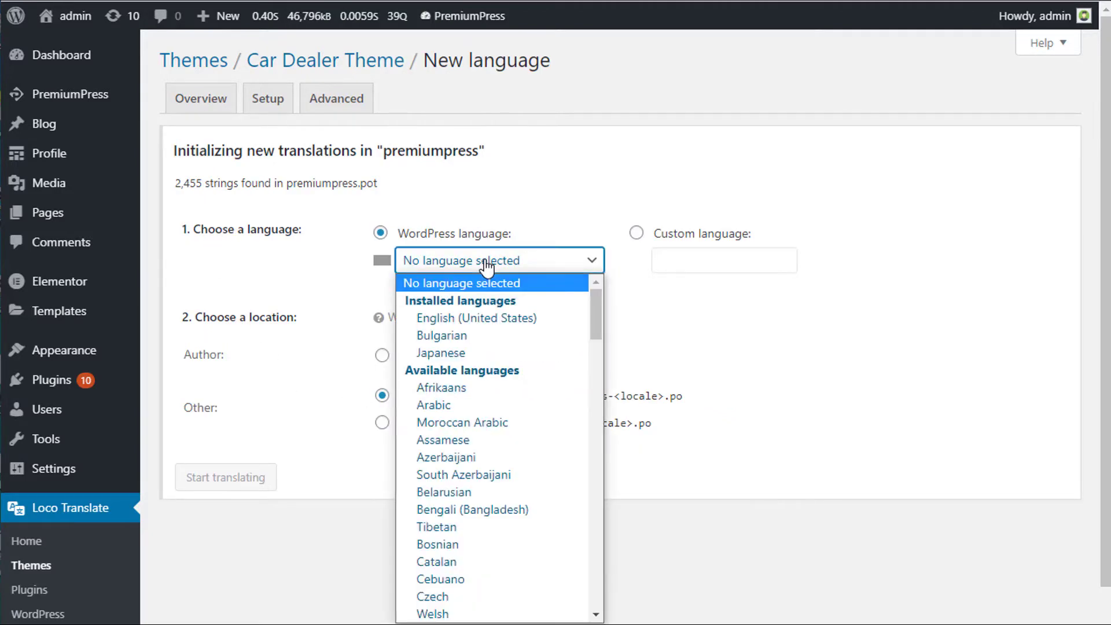
pyautogui.click(498, 324)
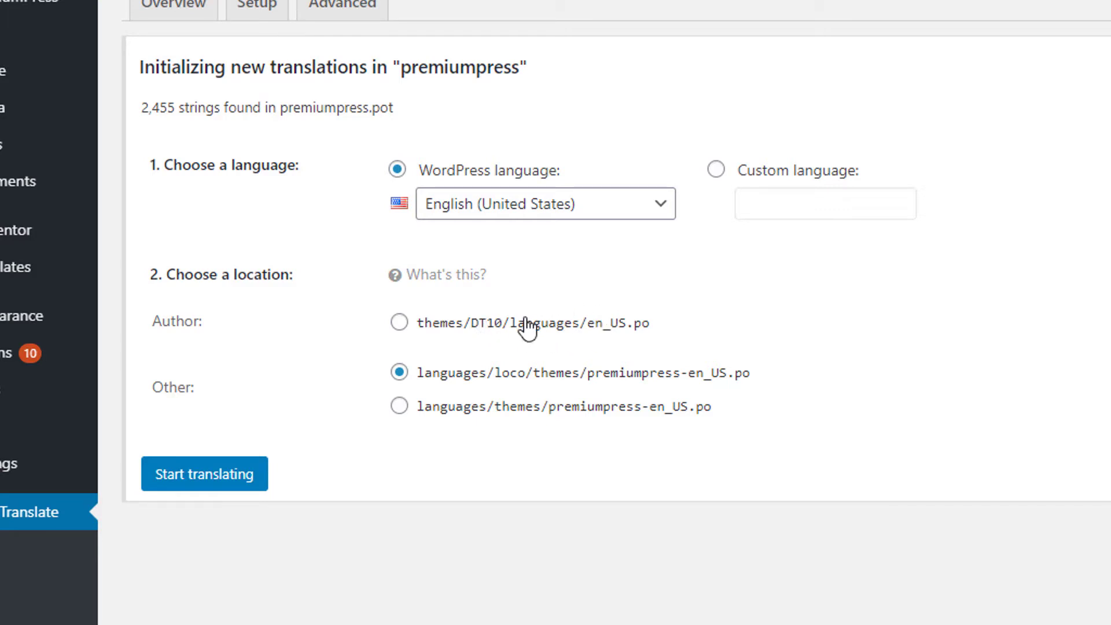
pyautogui.scroll(-2, 440, 431)
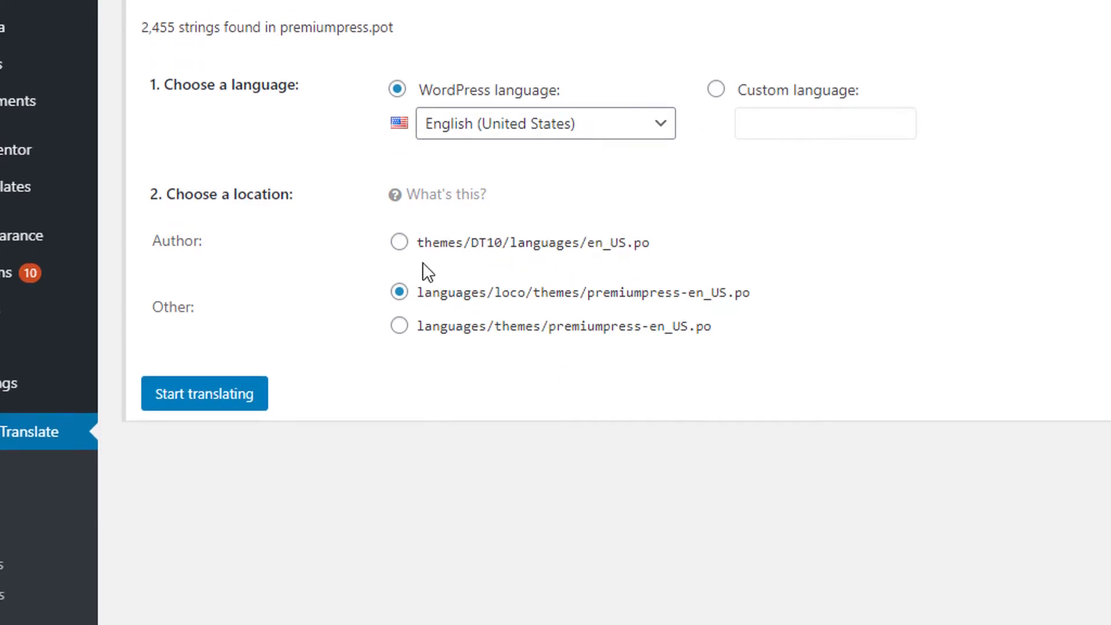
pyautogui.scroll(2, 452, 251)
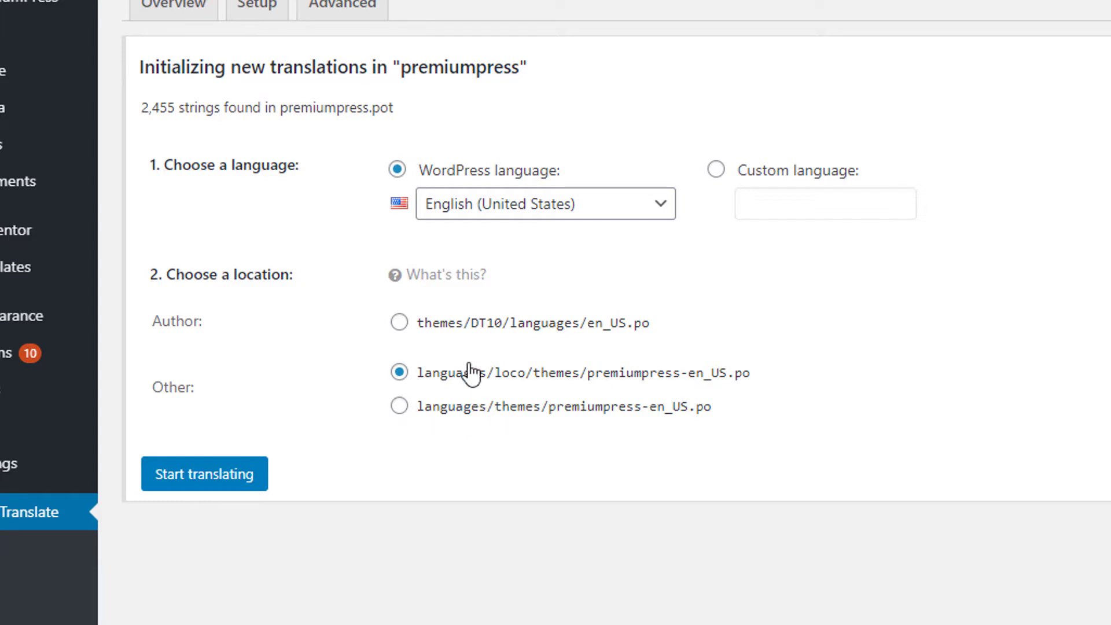
pyautogui.scroll(-1, 466, 442)
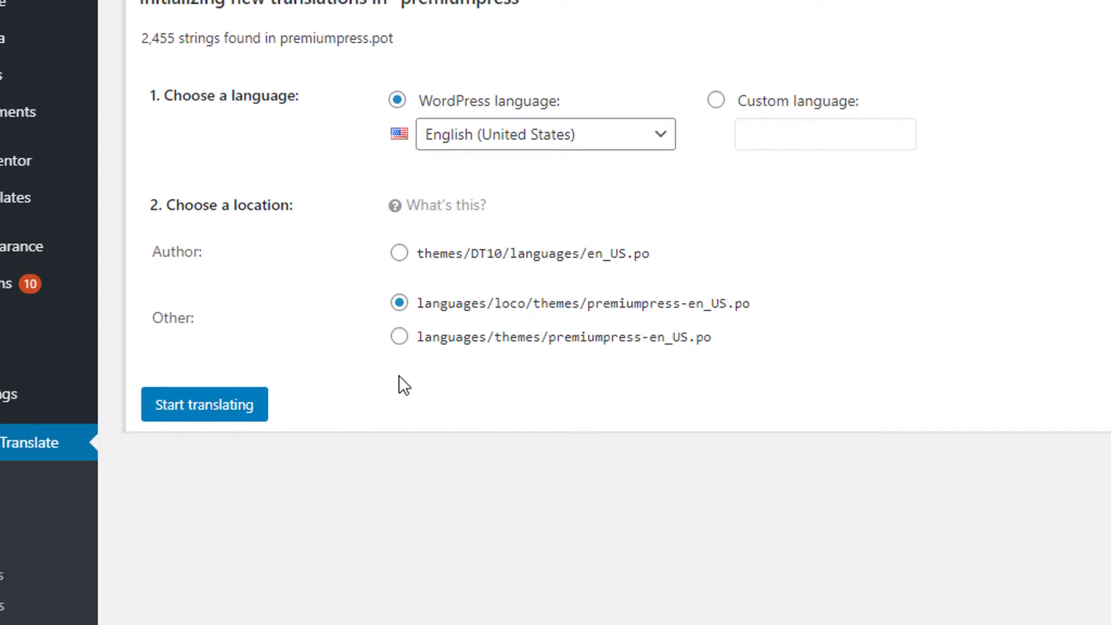
pyautogui.scroll(1, 399, 381)
# Step: Create premiumpress-en_US.po and filter its strings by 'search website'
pyautogui.click(224, 486)
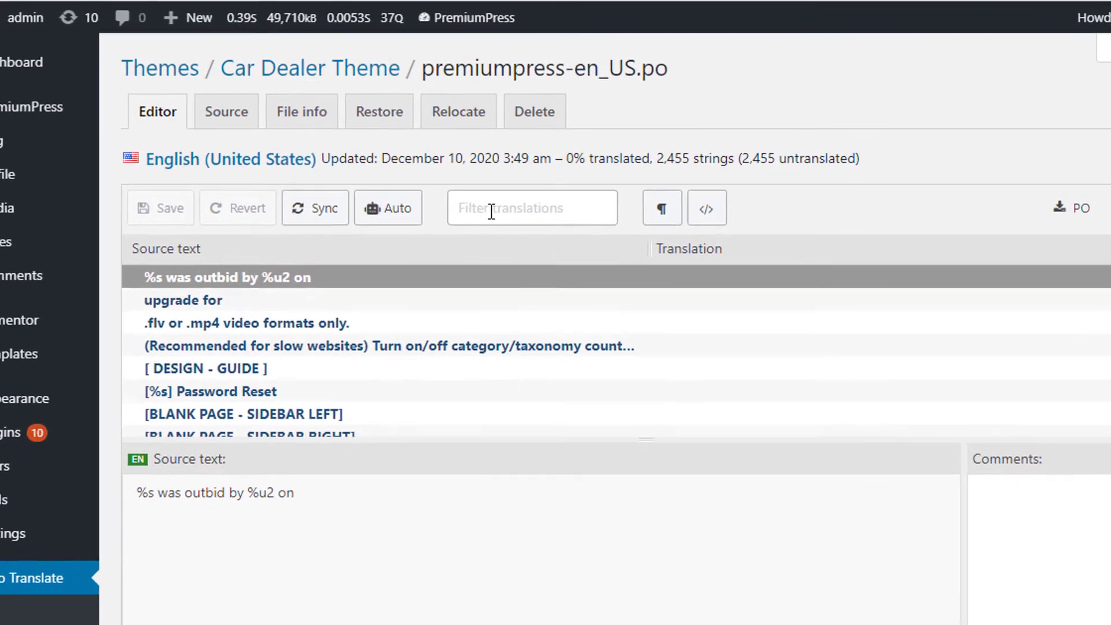
pyautogui.click(515, 187)
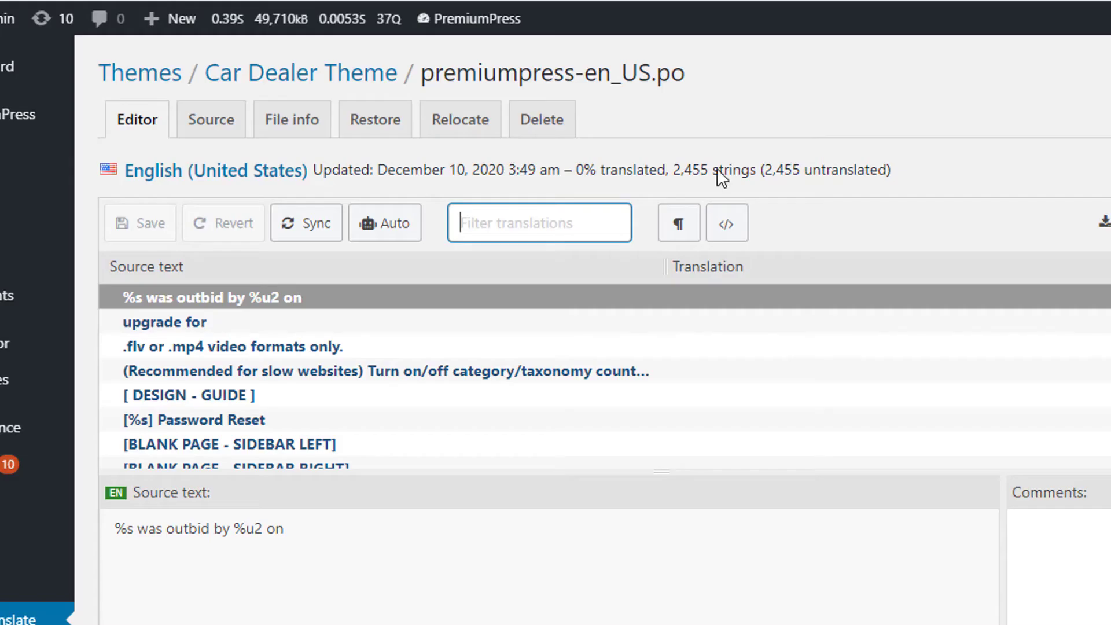
pyautogui.write('sea')
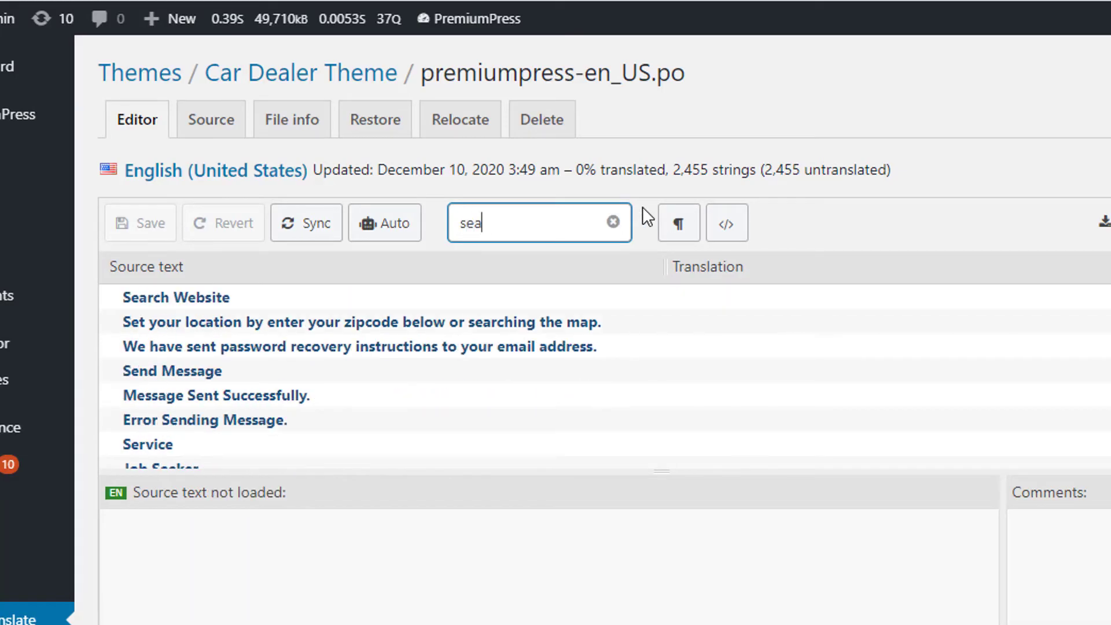
pyautogui.write('rch website')
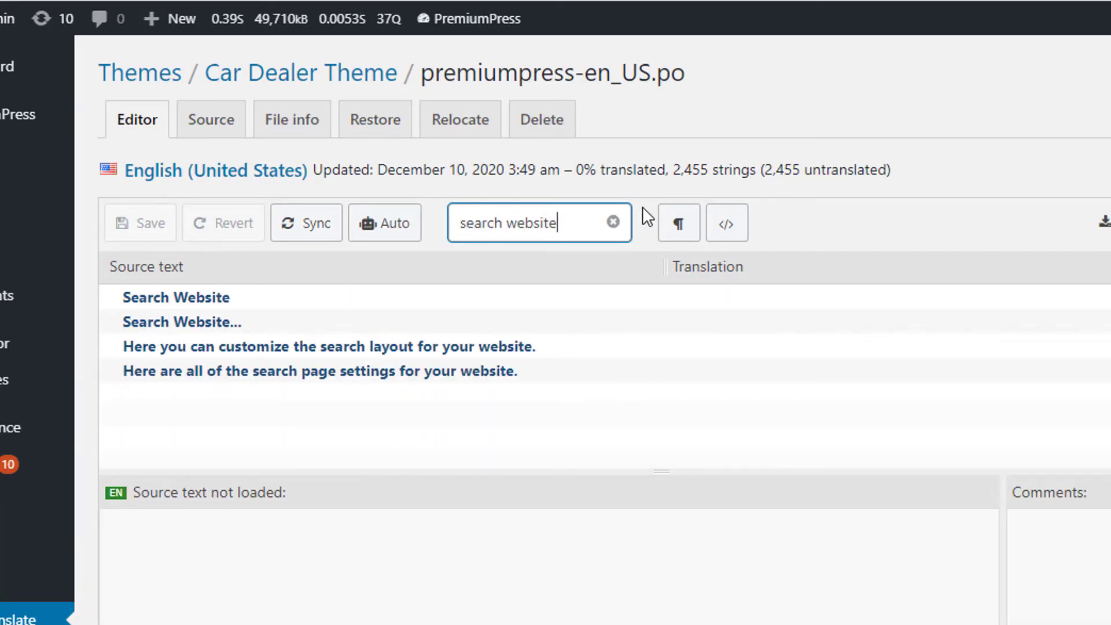
# Step: Translate the 'Search Website...' entry as 'testing 123'
pyautogui.click(206, 305)
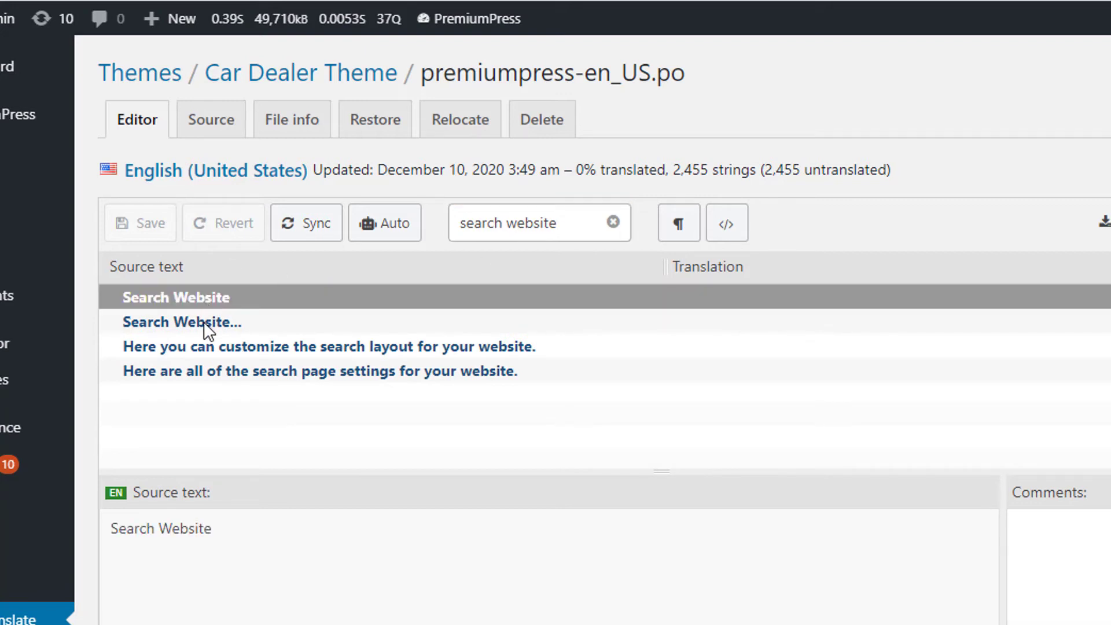
pyautogui.click(209, 324)
pyautogui.scroll(-1, 280, 591)
pyautogui.scroll(-1, 310, 523)
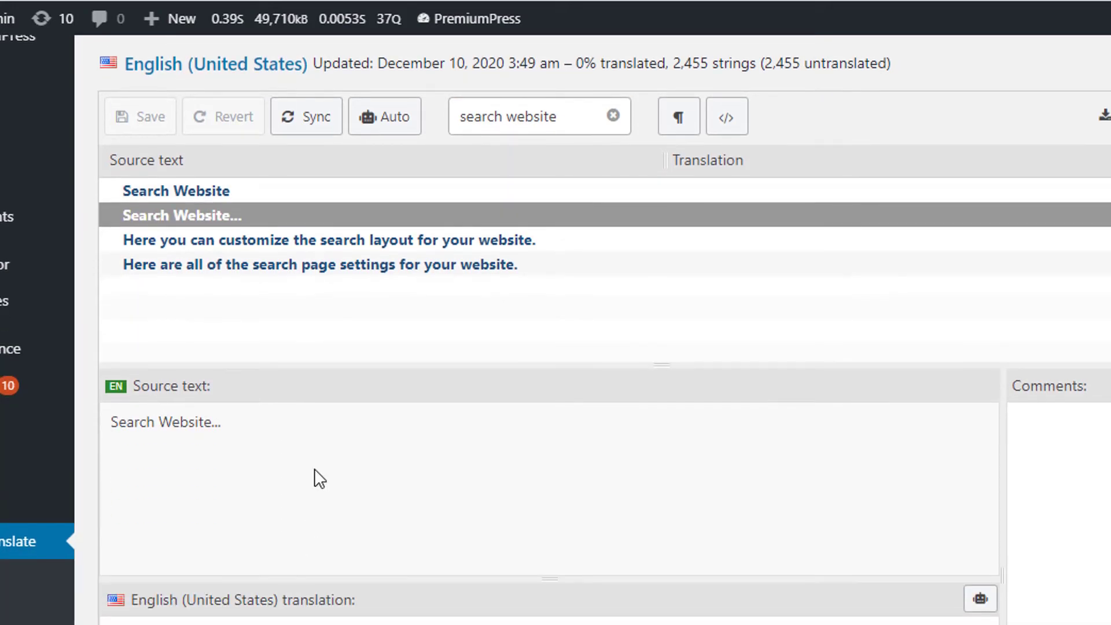
pyautogui.scroll(2, 509, 307)
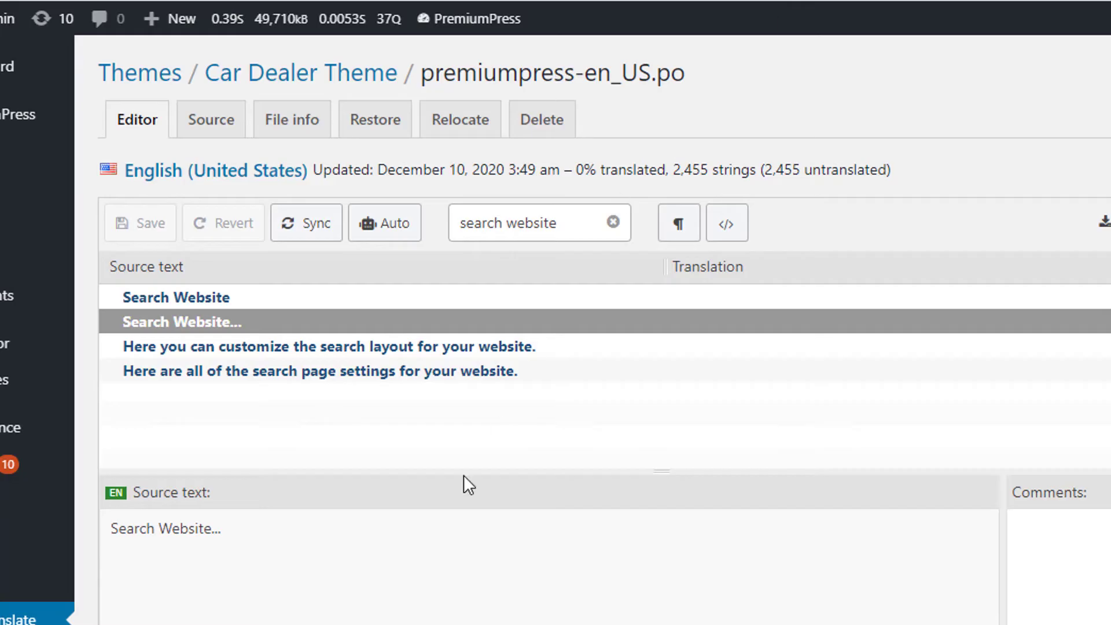
pyautogui.scroll(-3, 501, 427)
pyautogui.click(262, 612)
pyautogui.write('testing 123')
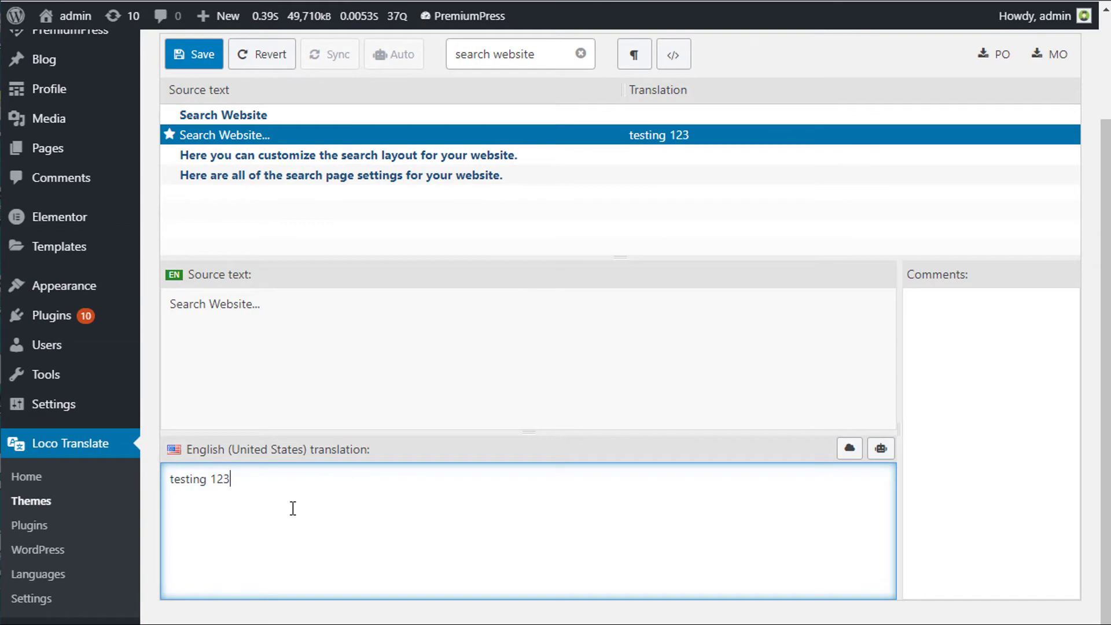
# Step: Save the PO file and reload the front-end dashboard
pyautogui.scroll(3, 293, 508)
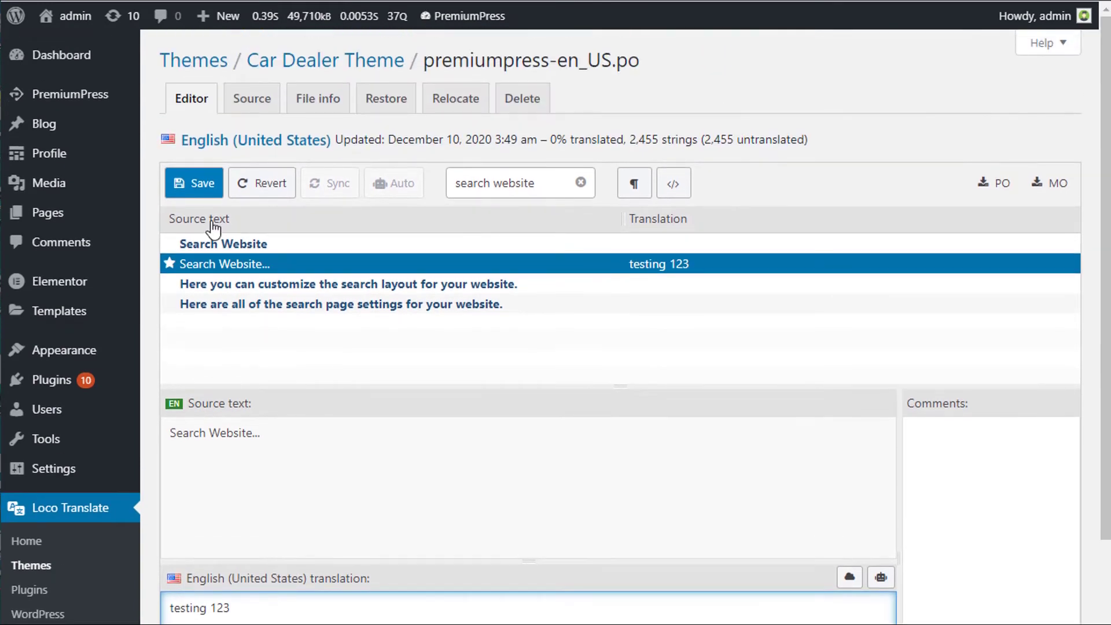
pyautogui.click(196, 182)
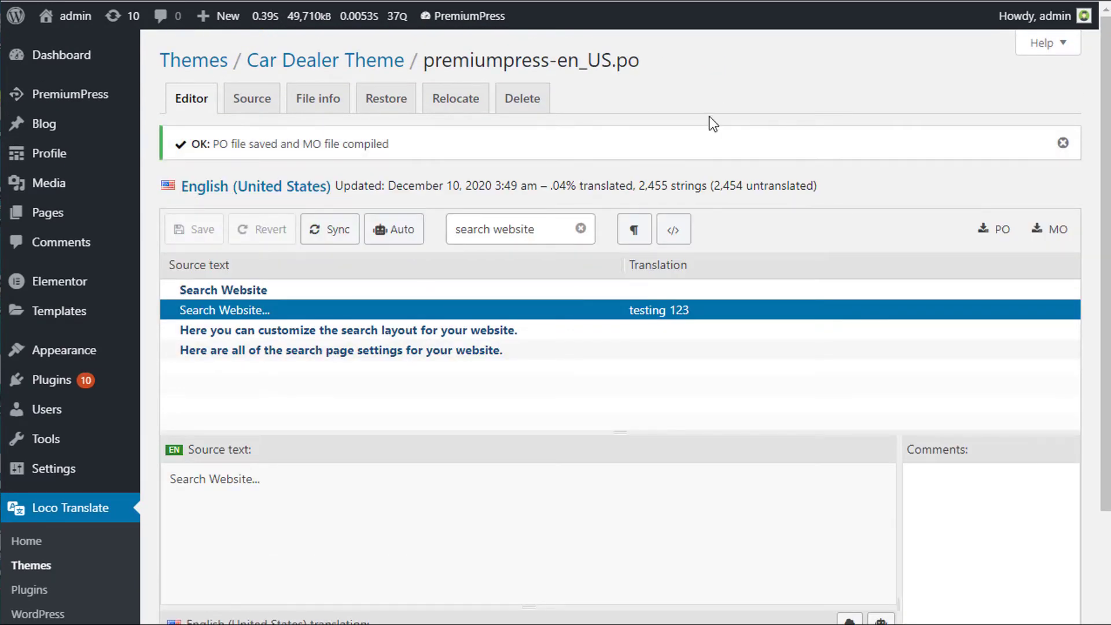
pyautogui.hotkey('ctrl', 'Tab')
pyautogui.press('F5')
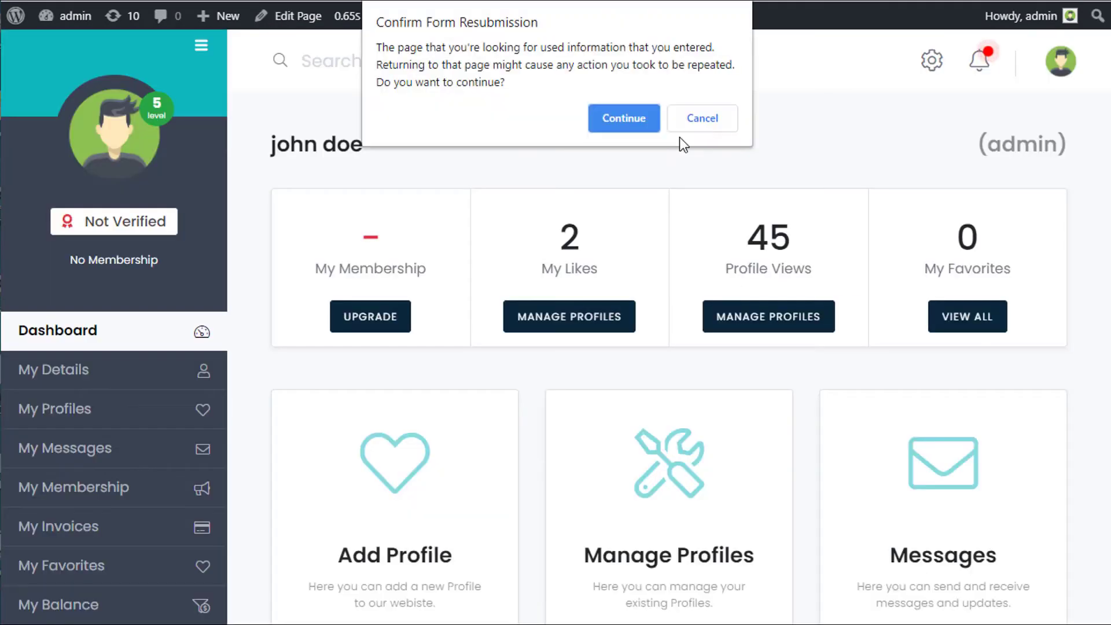
# Step: Confirm the reload, check the search box reads 'testing 123', and return to the theme overview
pyautogui.click(647, 129)
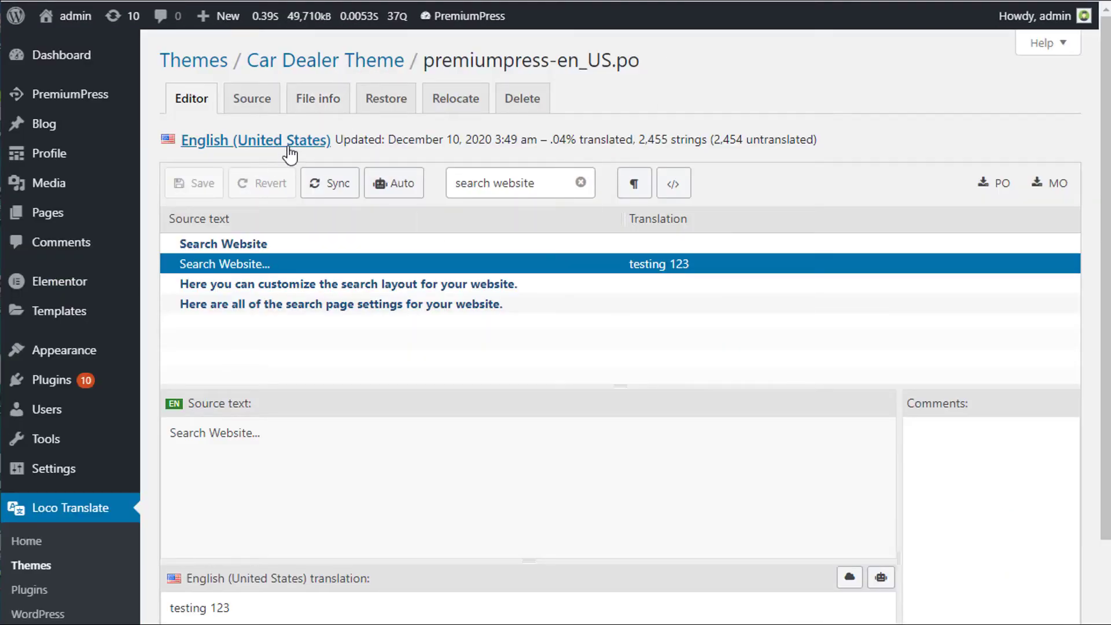
pyautogui.scroll(-1, 393, 348)
pyautogui.scroll(-1, 372, 501)
pyautogui.scroll(2, 323, 451)
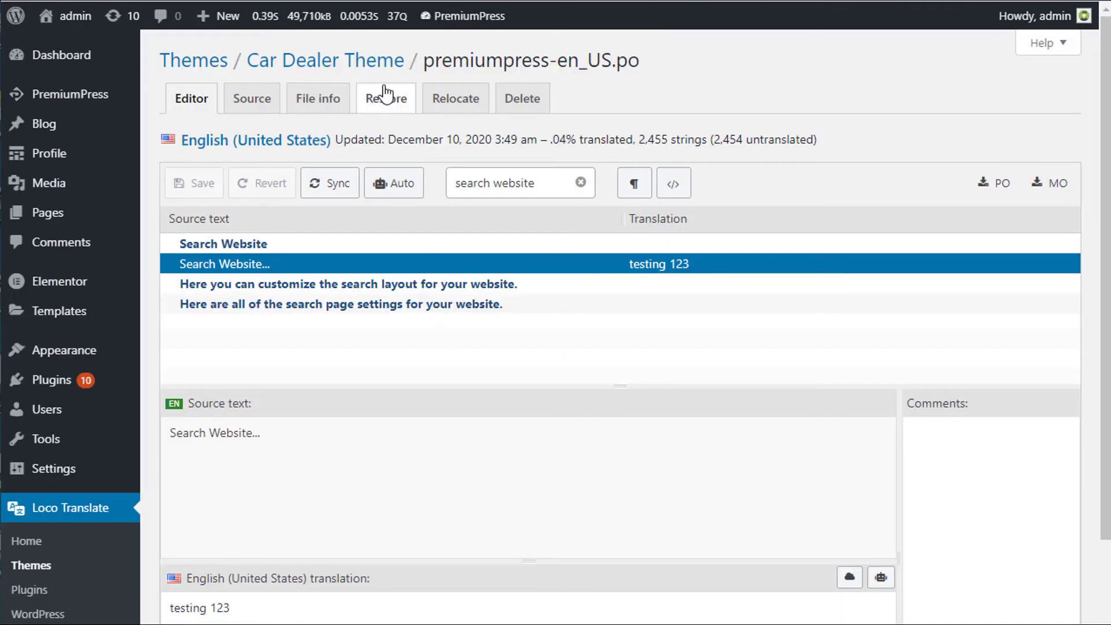
pyautogui.click(374, 61)
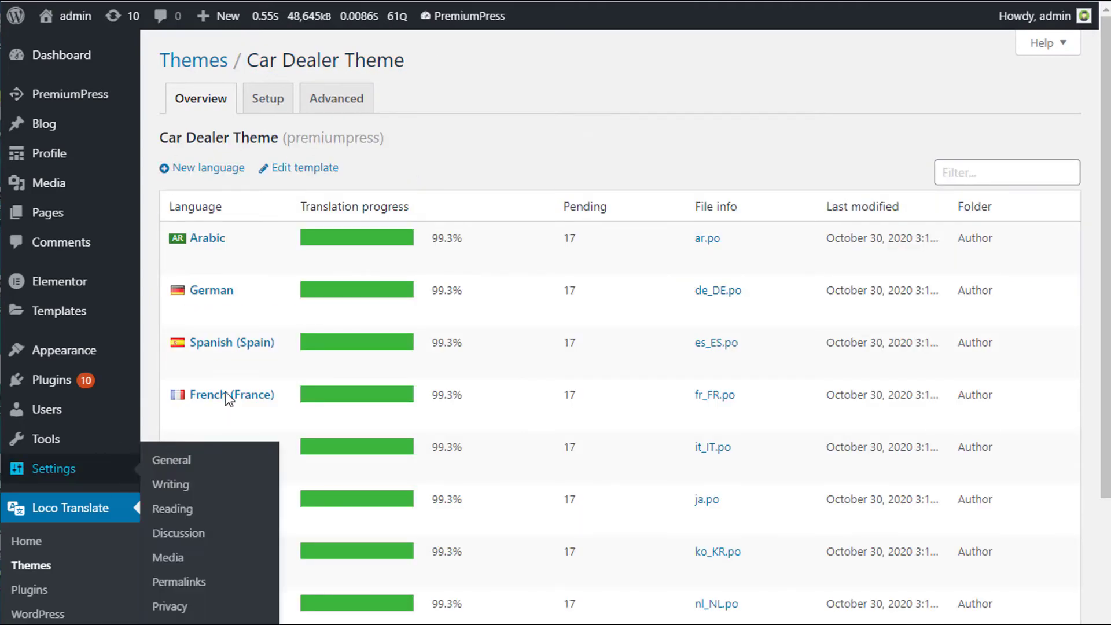
# Step: Abandon the new-language setup without choosing a language and return to the Car Dealer Theme overview
pyautogui.click(197, 168)
pyautogui.click(492, 267)
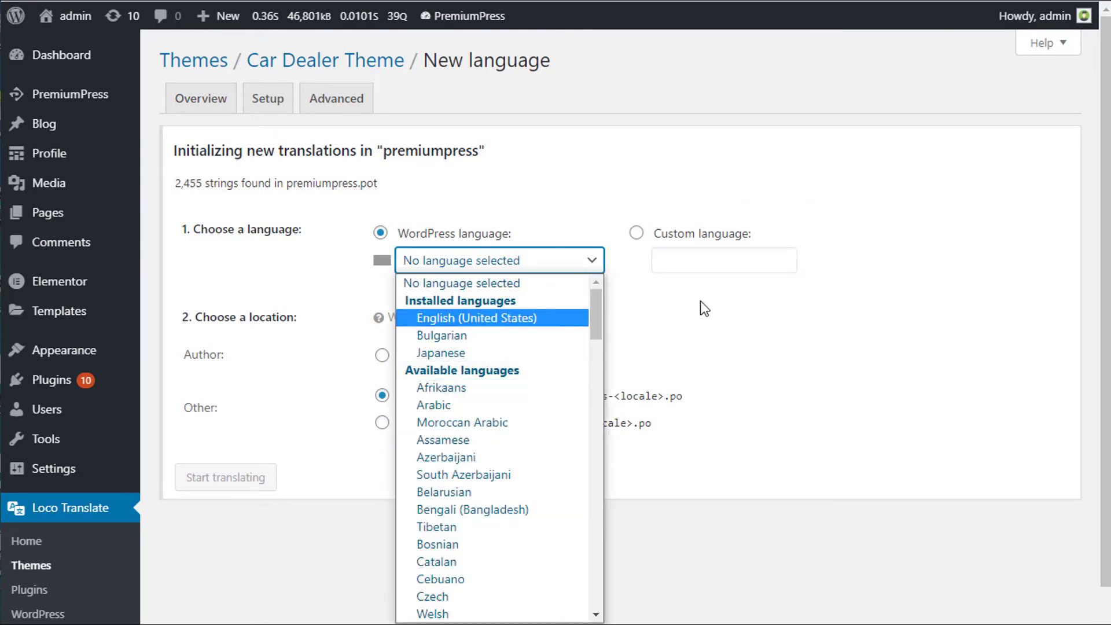
pyautogui.click(550, 278)
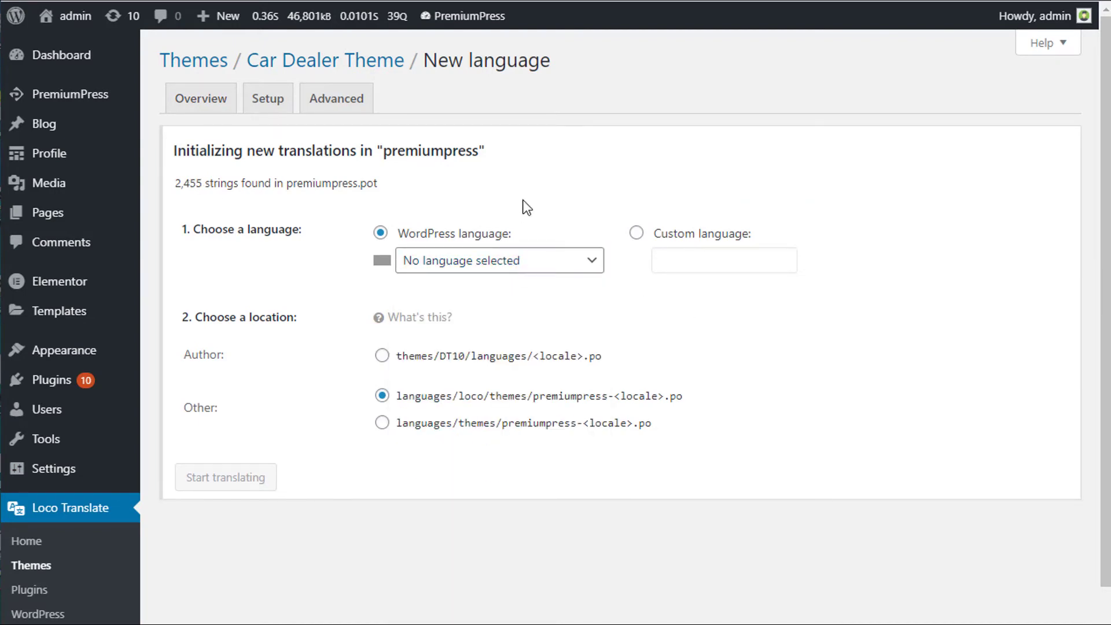
pyautogui.click(357, 65)
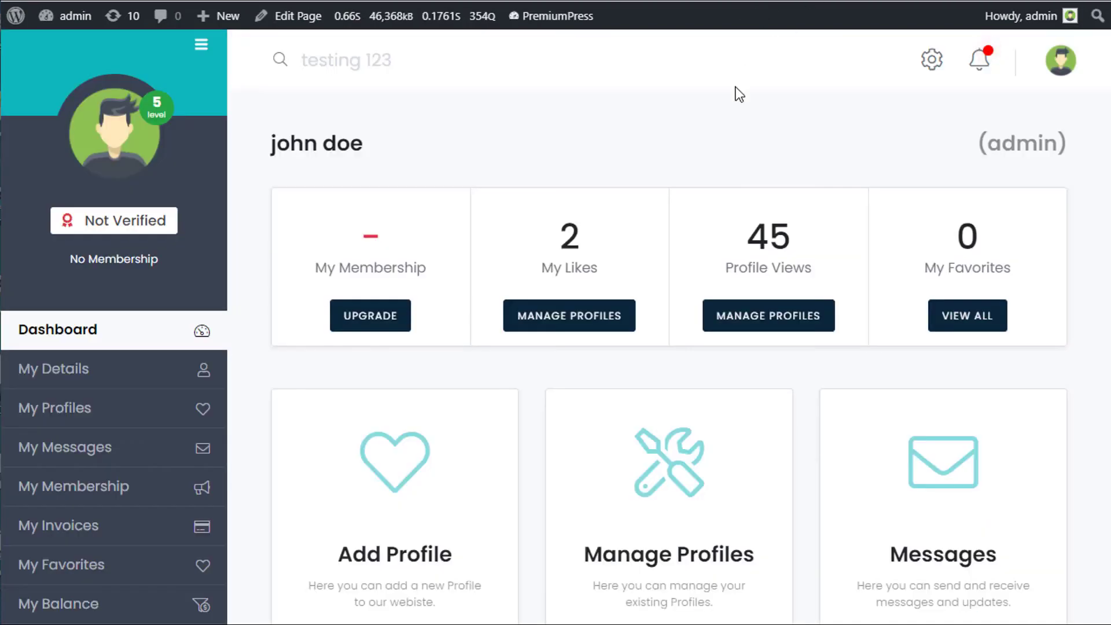
pyautogui.scroll(-2, 292, 325)
pyautogui.scroll(2, 293, 326)
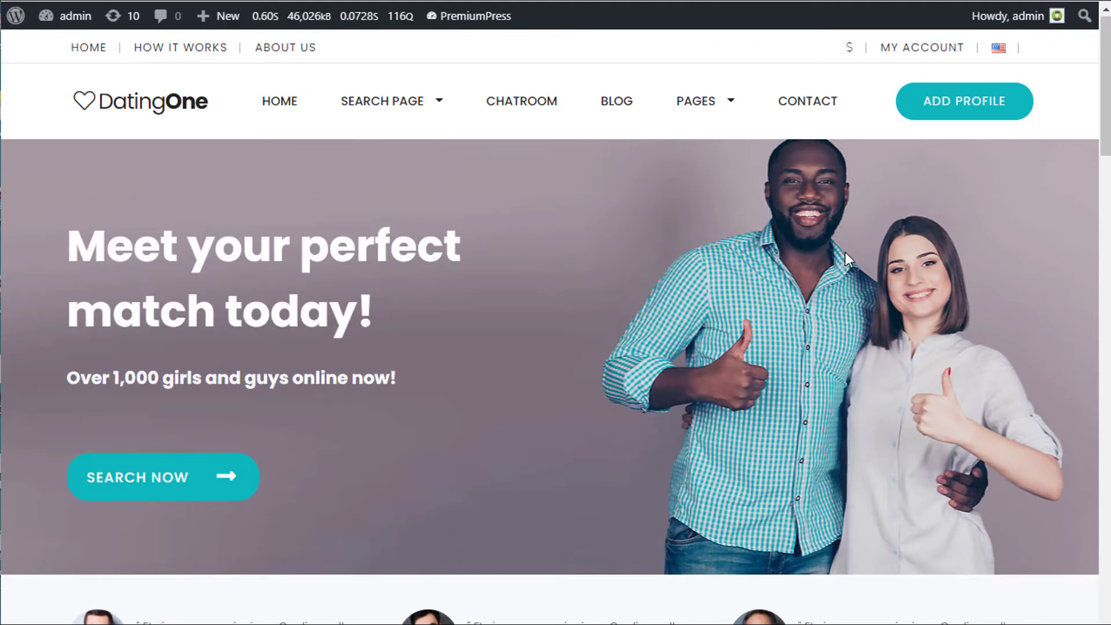
# Step: Open the site's front-end language switcher and look over the overview page
pyautogui.click(999, 48)
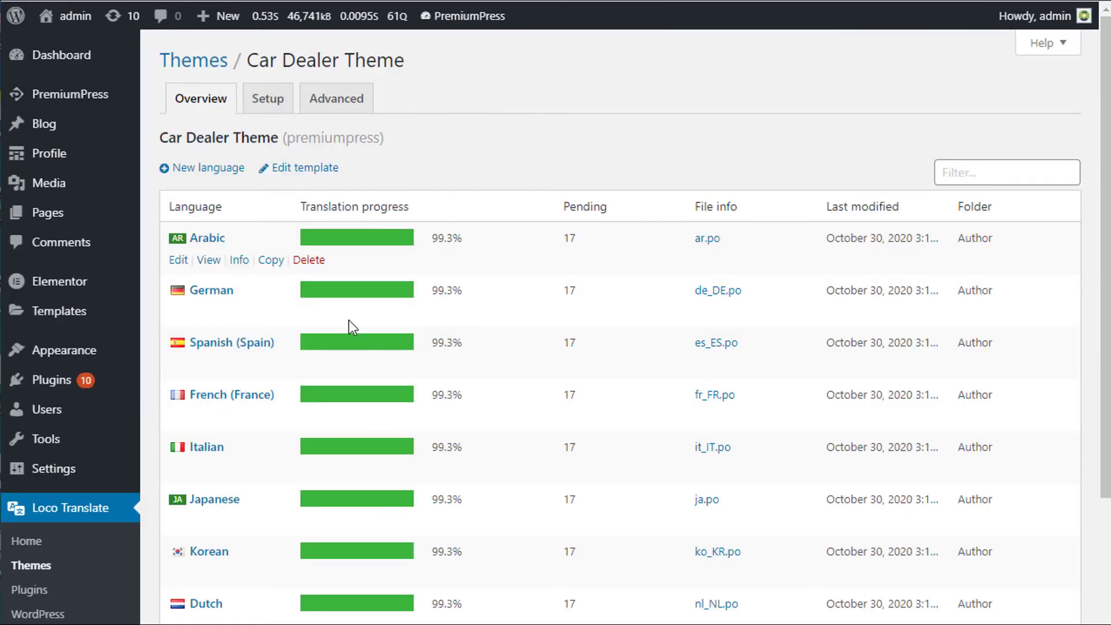
pyautogui.scroll(-3, 293, 533)
pyautogui.scroll(3, 283, 348)
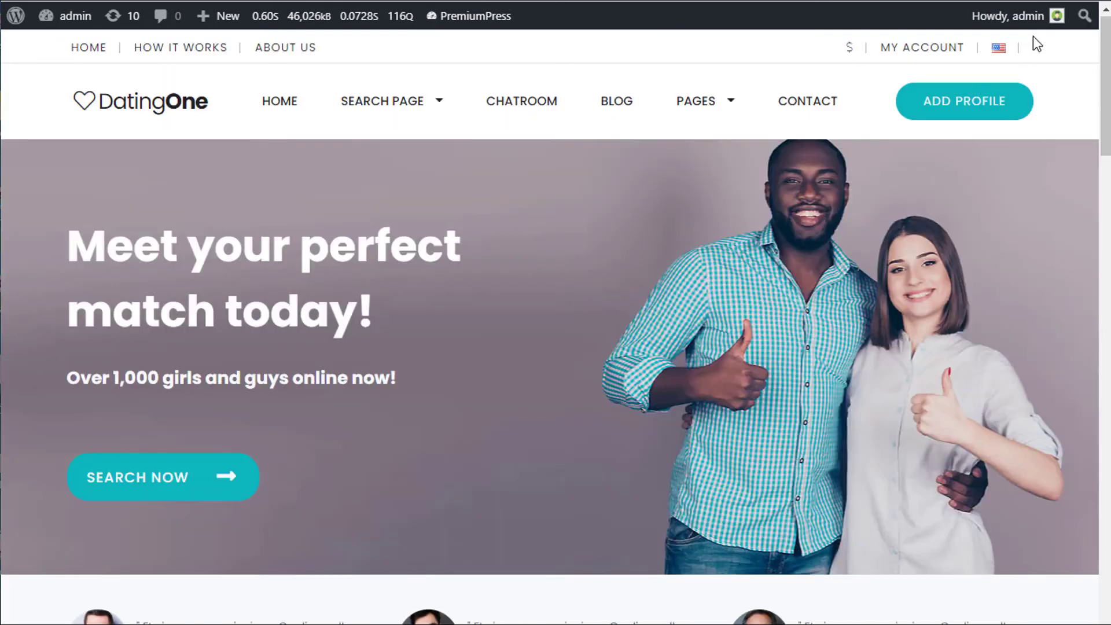
pyautogui.moveTo(998, 46)
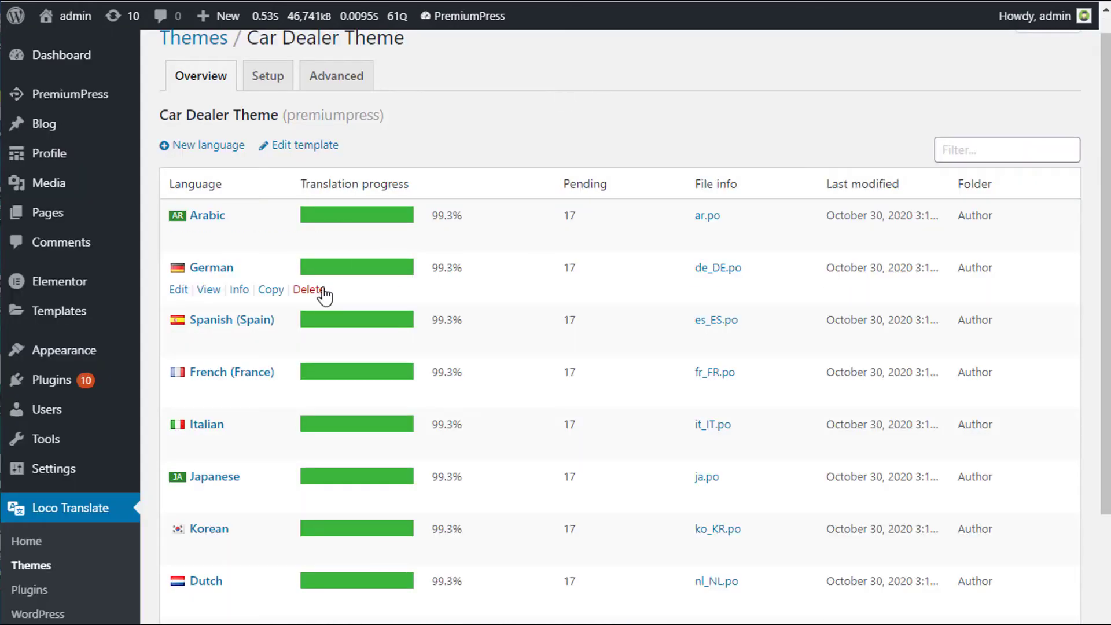
# Step: Open the Spanish (Spain) es_ES.po file for editing and filter its strings by 'search'
pyautogui.moveTo(211, 327)
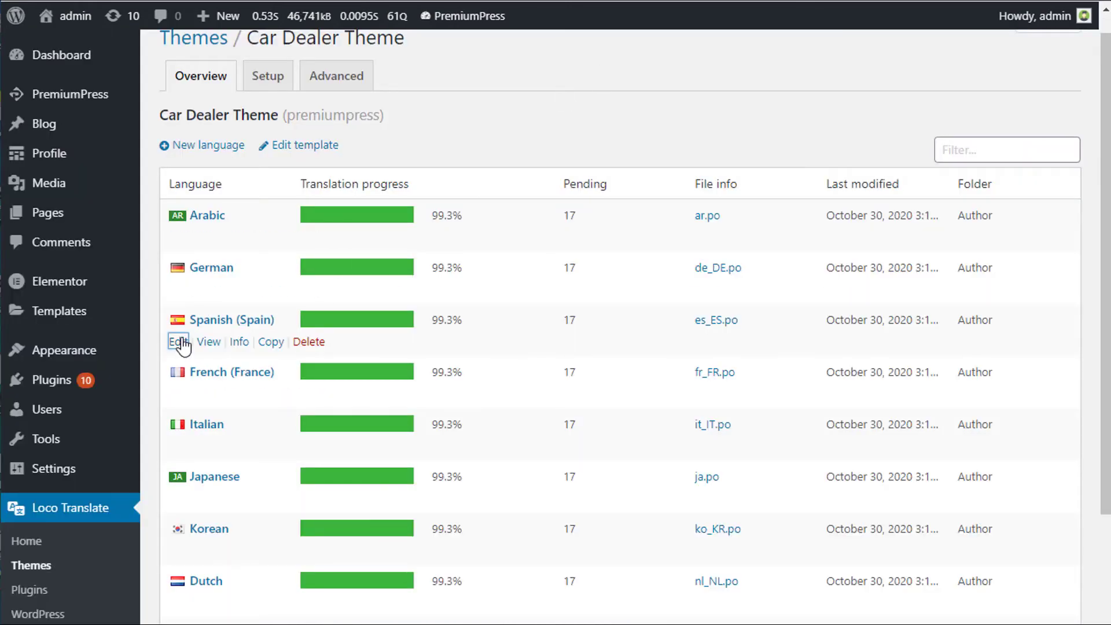
pyautogui.click(178, 342)
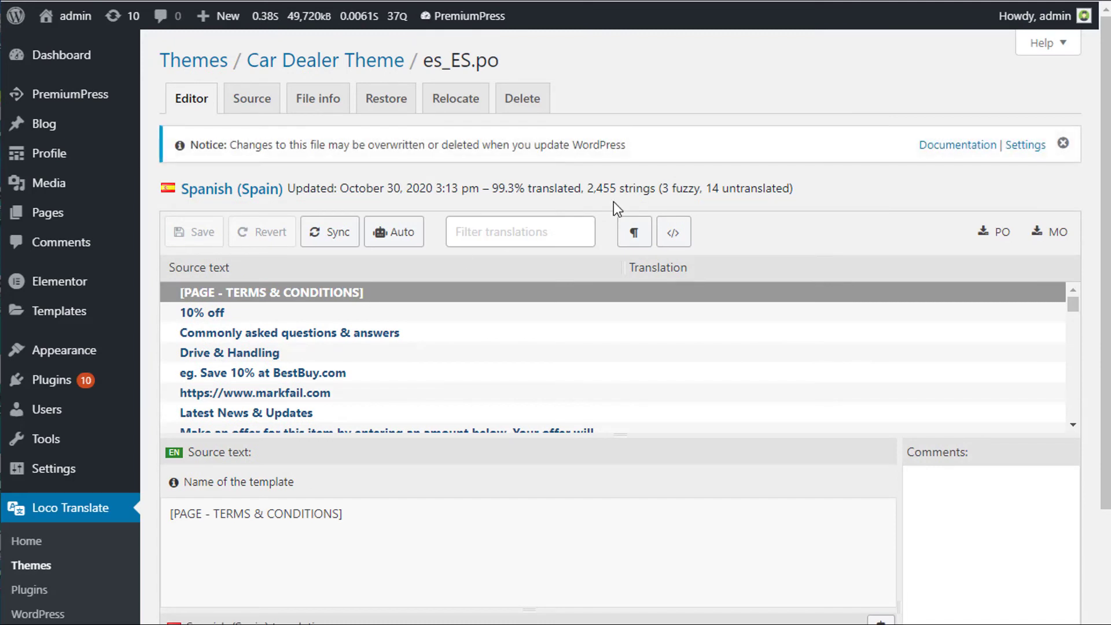
pyautogui.click(490, 233)
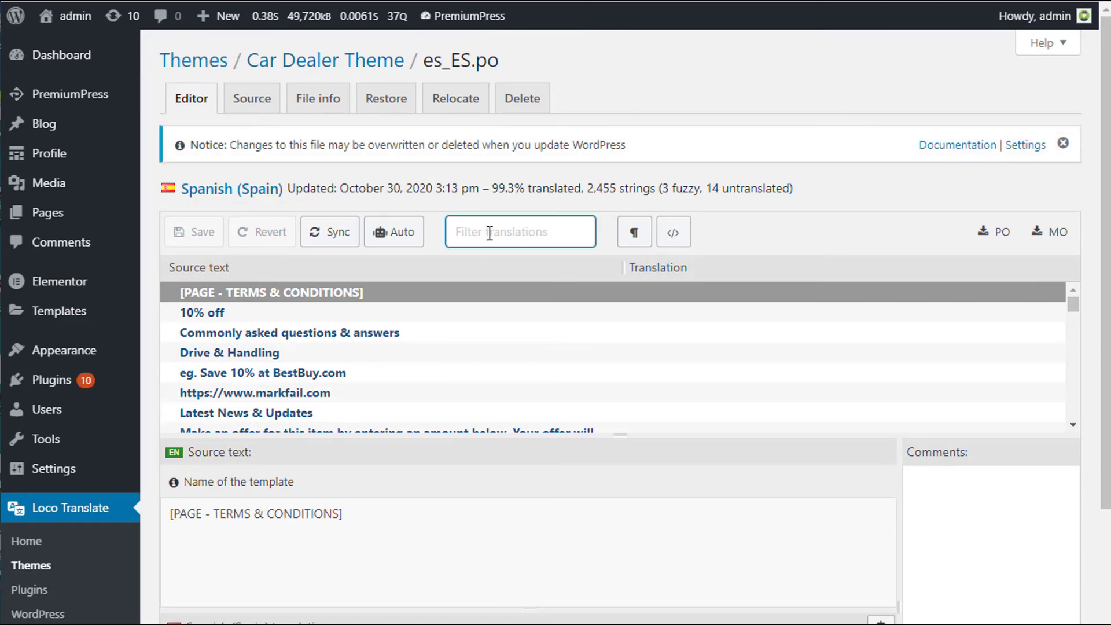
pyautogui.write('sho')
pyautogui.press('BackSpace')
pyautogui.write('earc')
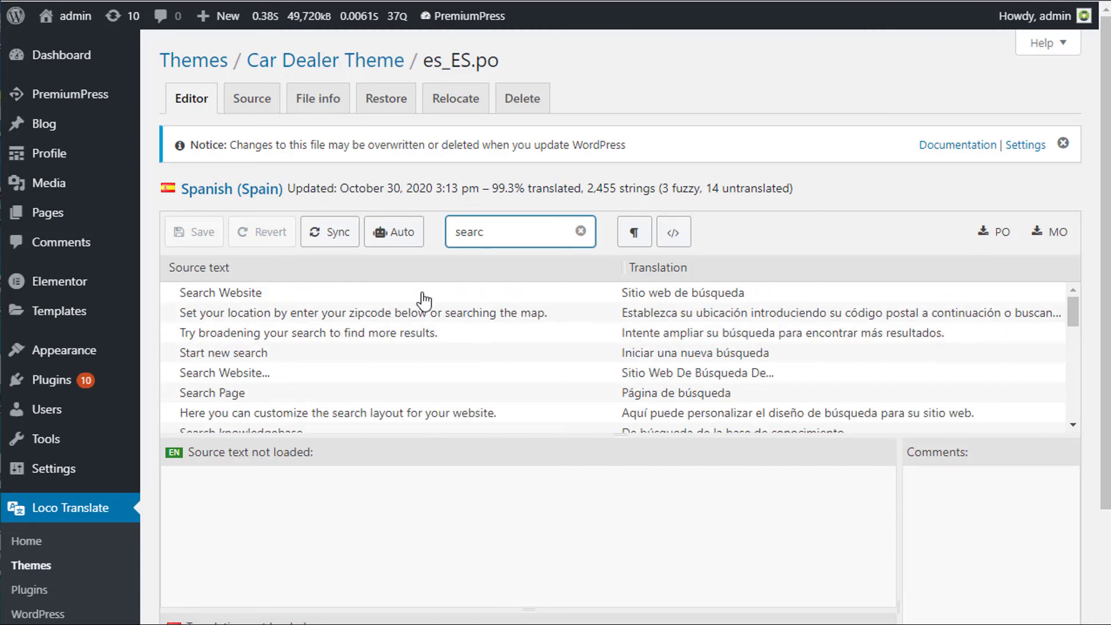
# Step: Review the Spanish translation of 'Search Website...', then go to the Loco Translate home page
pyautogui.click(244, 377)
pyautogui.scroll(-5, 365, 372)
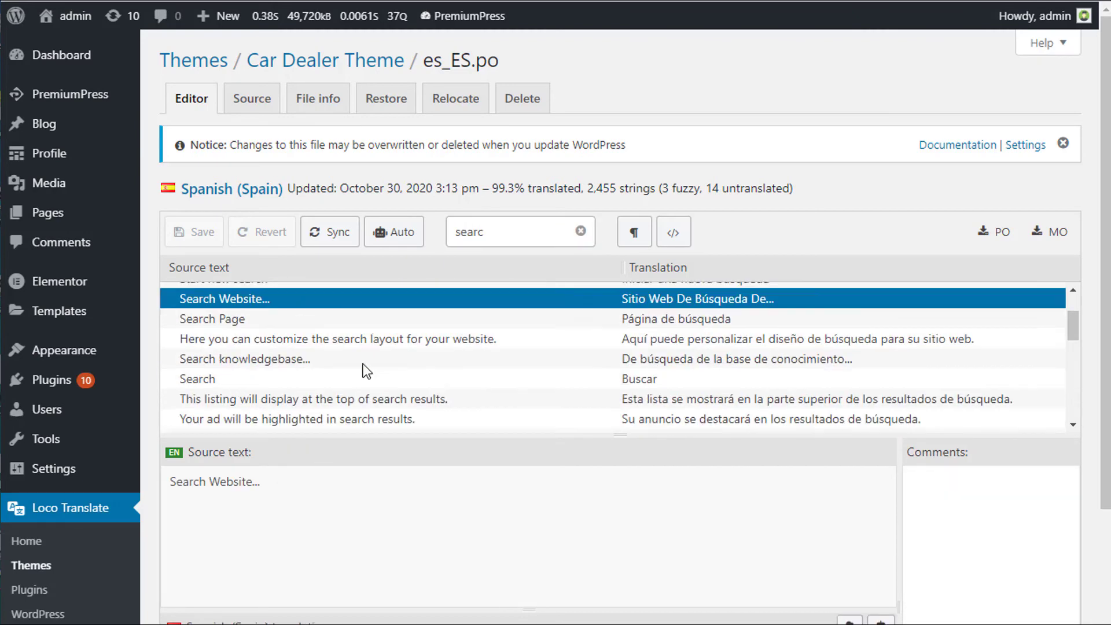
pyautogui.scroll(-3, 265, 496)
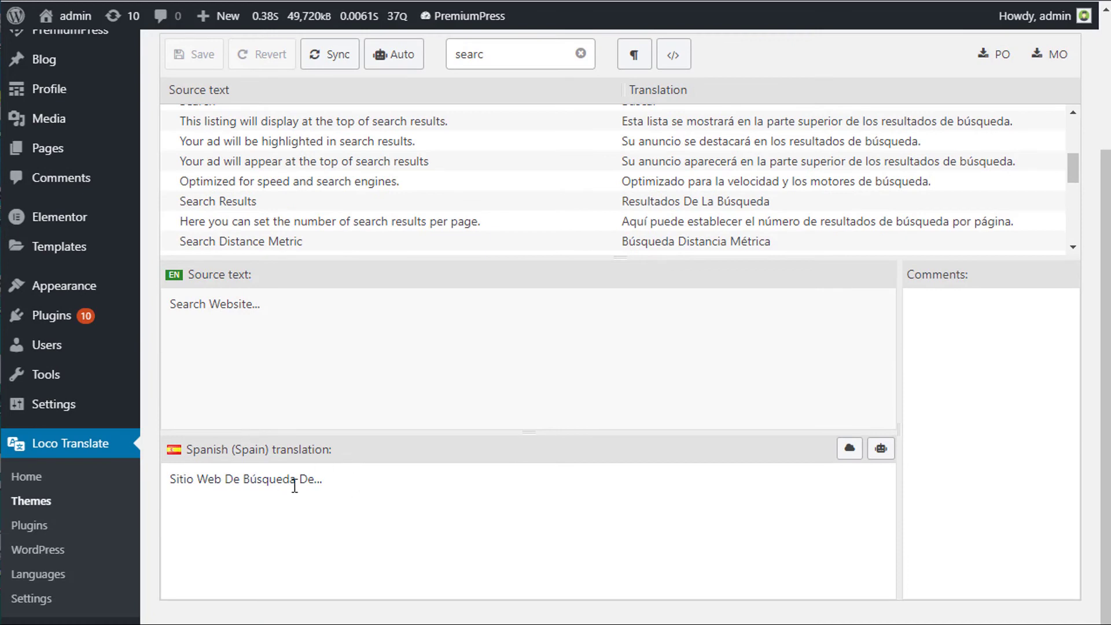
pyautogui.scroll(2, 310, 511)
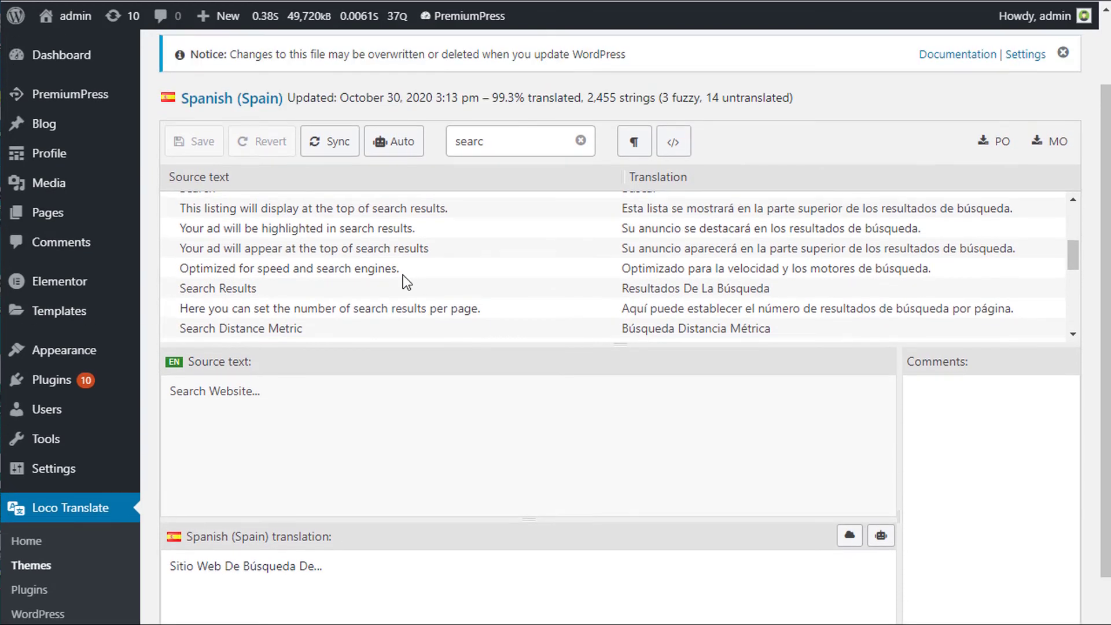
pyautogui.scroll(-2, 408, 269)
pyautogui.scroll(-2, 365, 463)
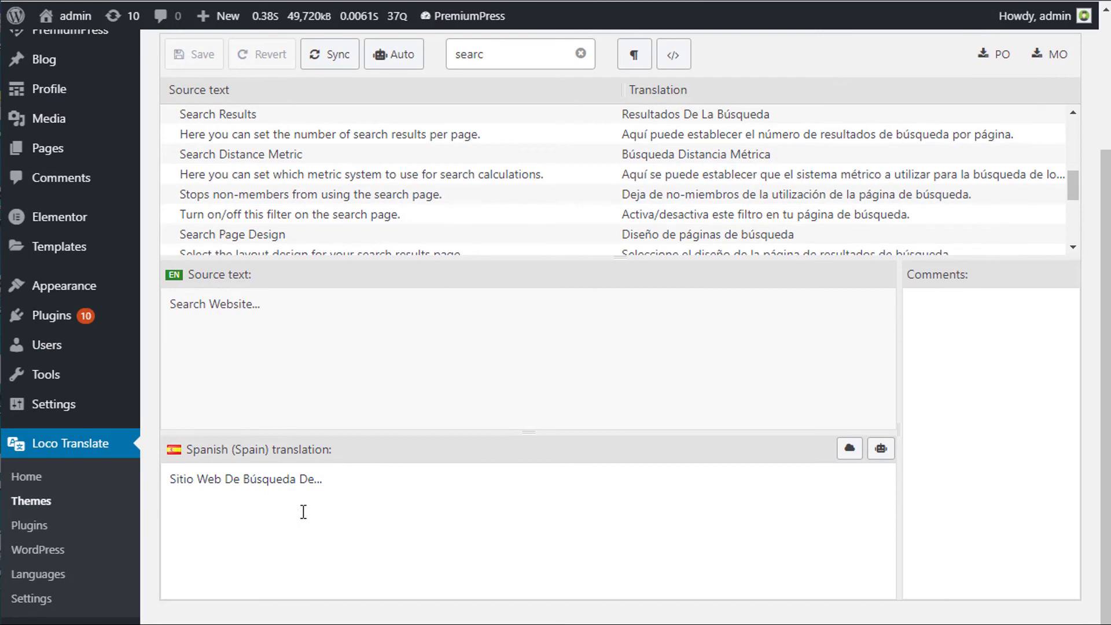
pyautogui.scroll(4, 303, 511)
pyautogui.scroll(3, 579, 347)
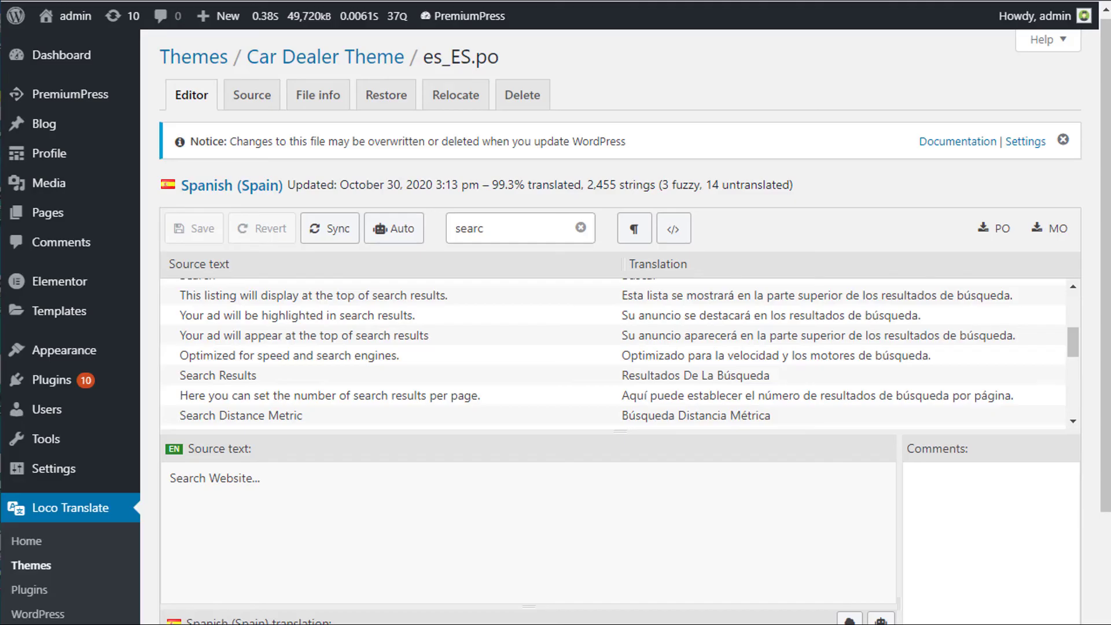
pyautogui.click(68, 514)
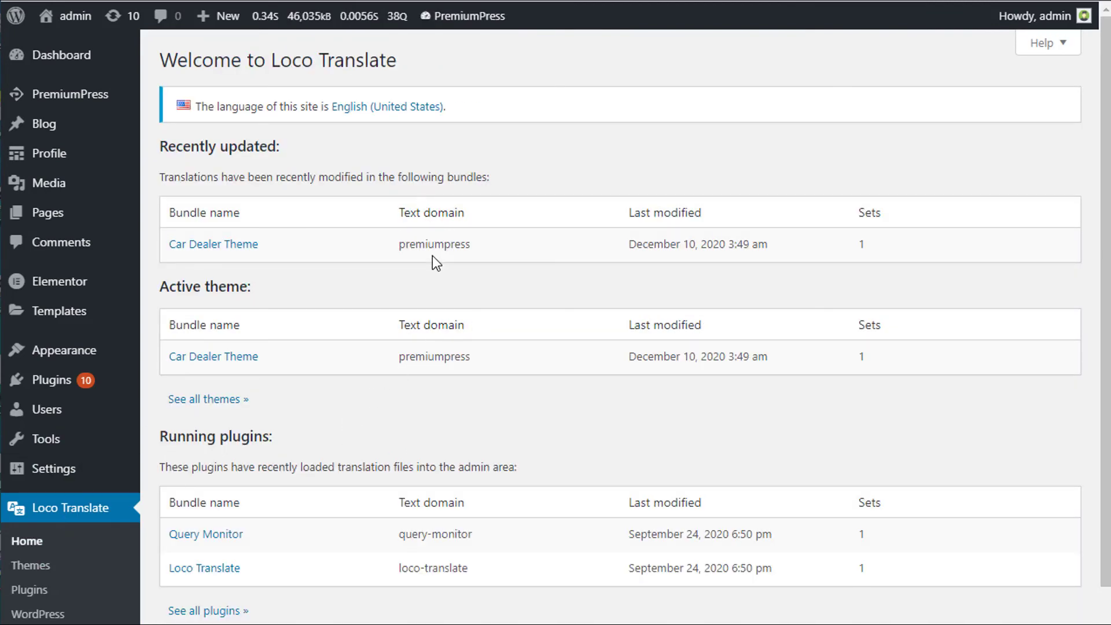
# Step: Open the Car Dealer Theme translation bundle and review its list of languages
pyautogui.click(213, 250)
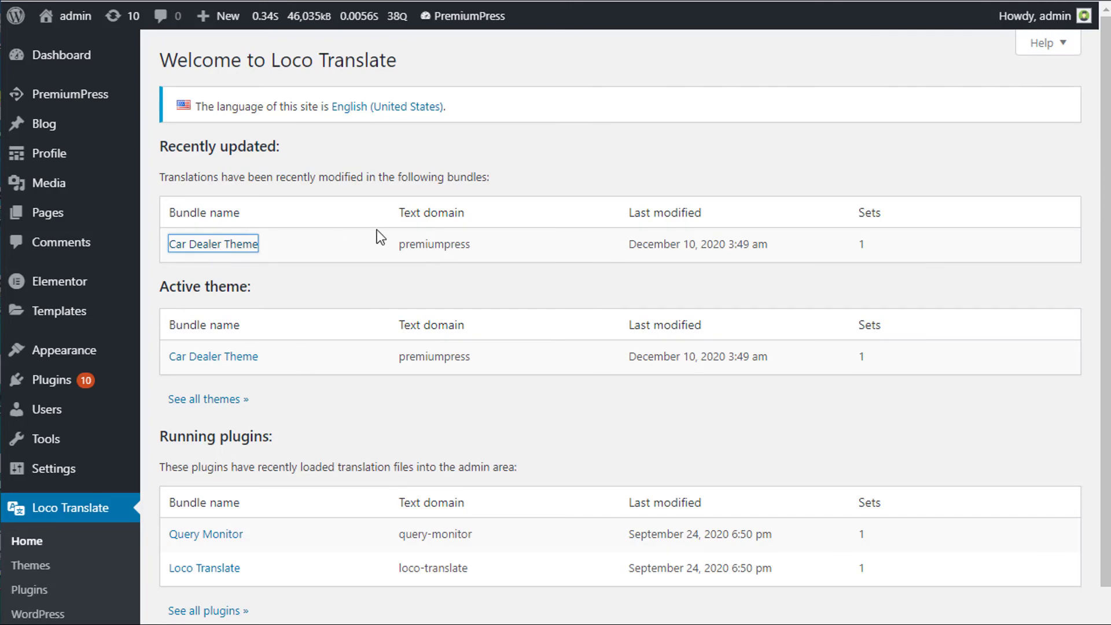
pyautogui.scroll(-3, 313, 495)
pyautogui.scroll(3, 347, 463)
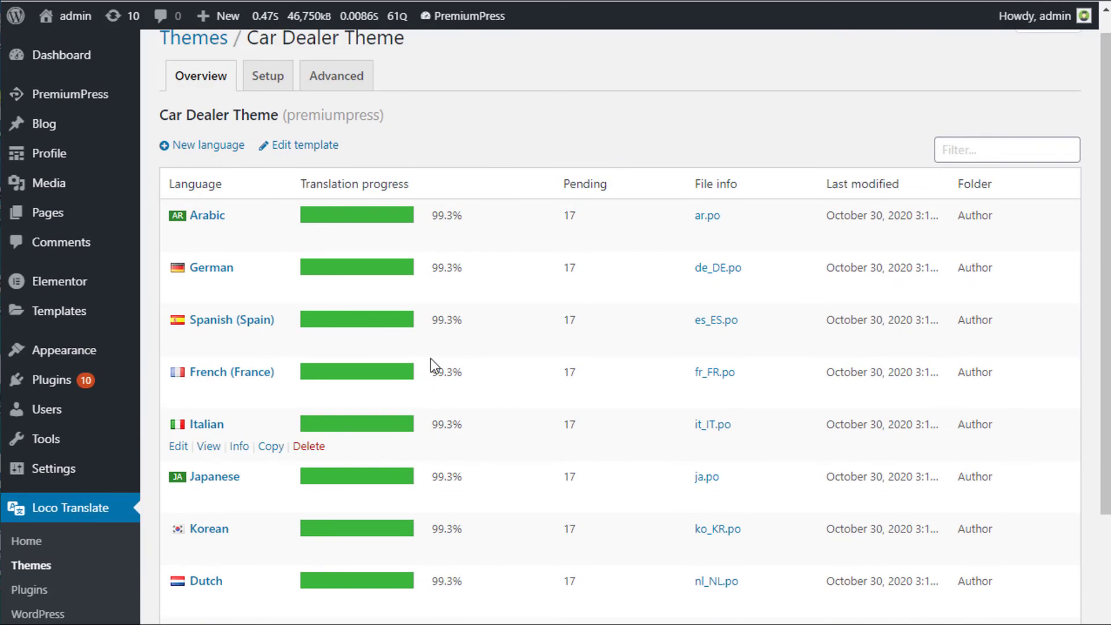
pyautogui.scroll(-3, 347, 377)
pyautogui.scroll(2, 359, 364)
pyautogui.scroll(1, 283, 324)
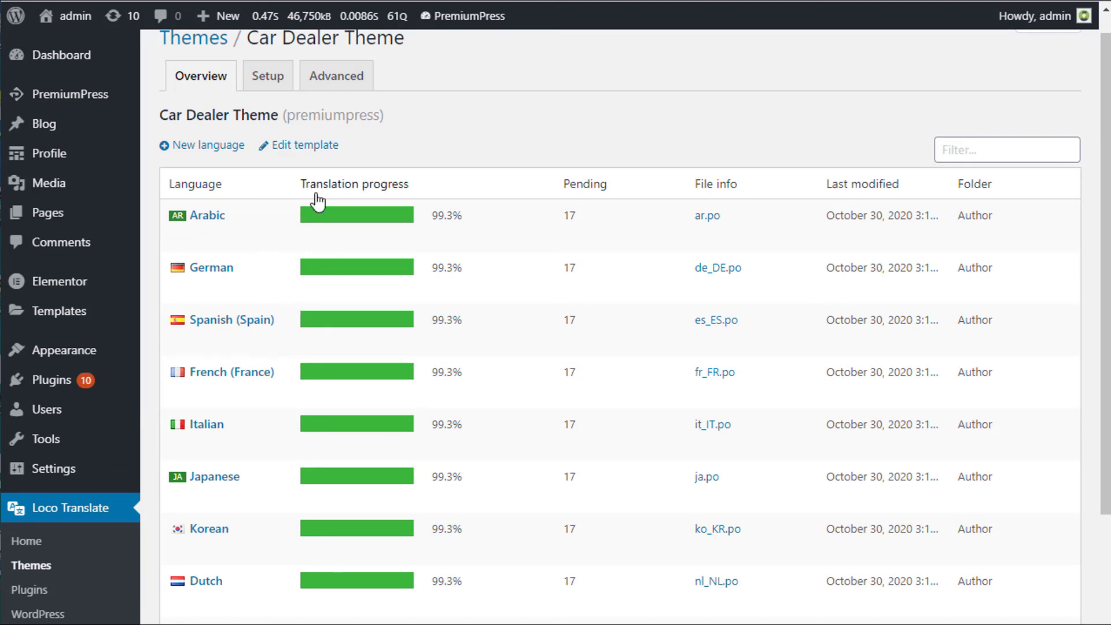
# Step: Try adding English (United States) as a new language, then return to the theme overview
pyautogui.click(196, 146)
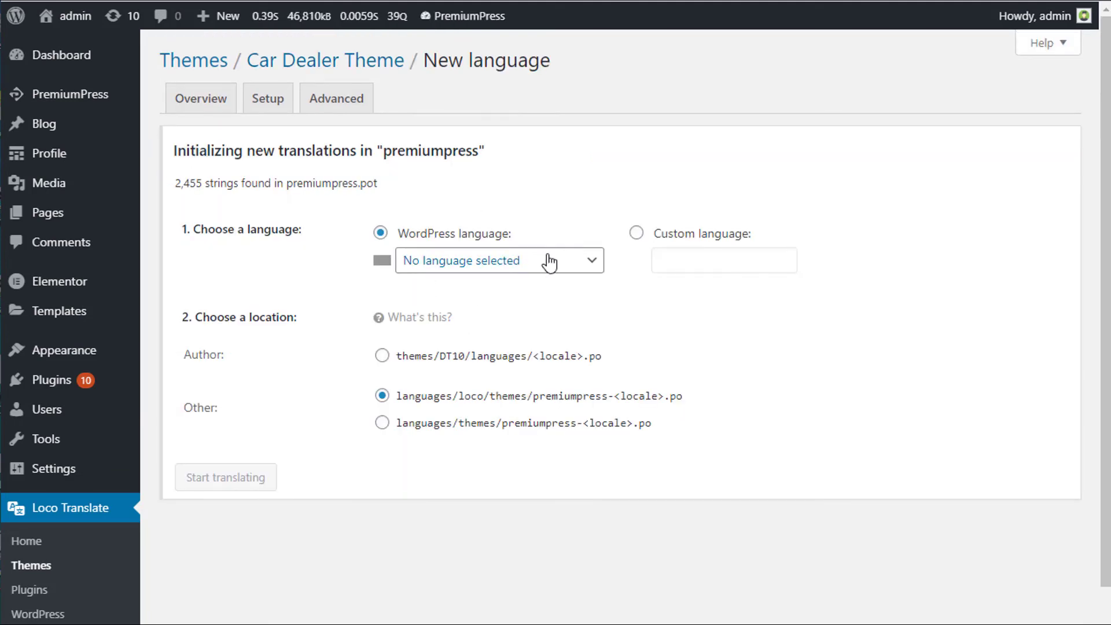
pyautogui.click(472, 258)
pyautogui.click(457, 317)
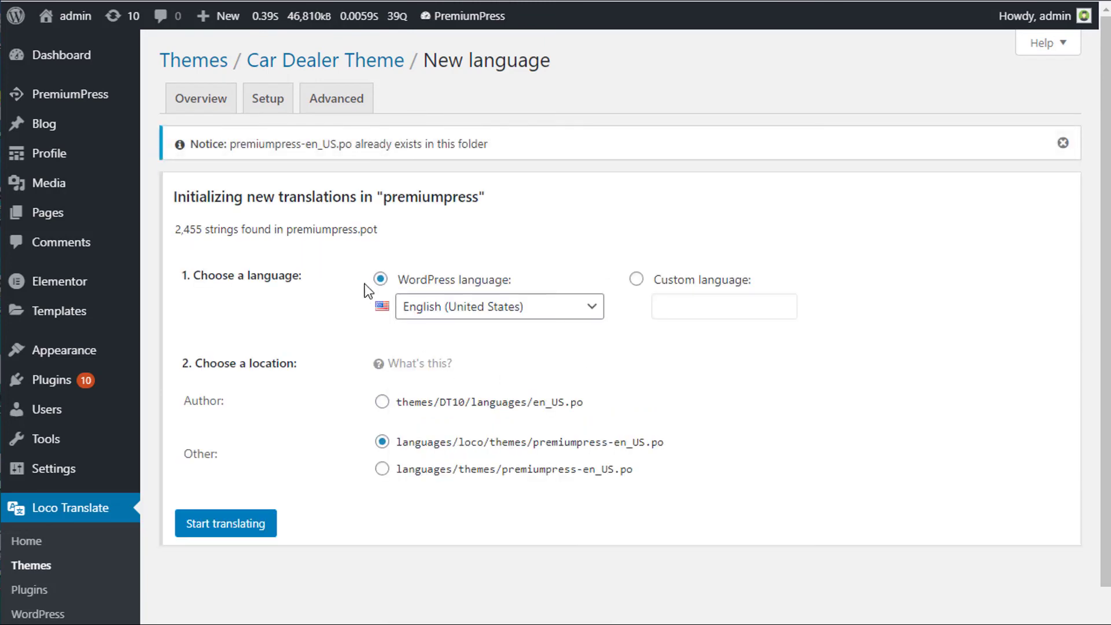
pyautogui.click(382, 67)
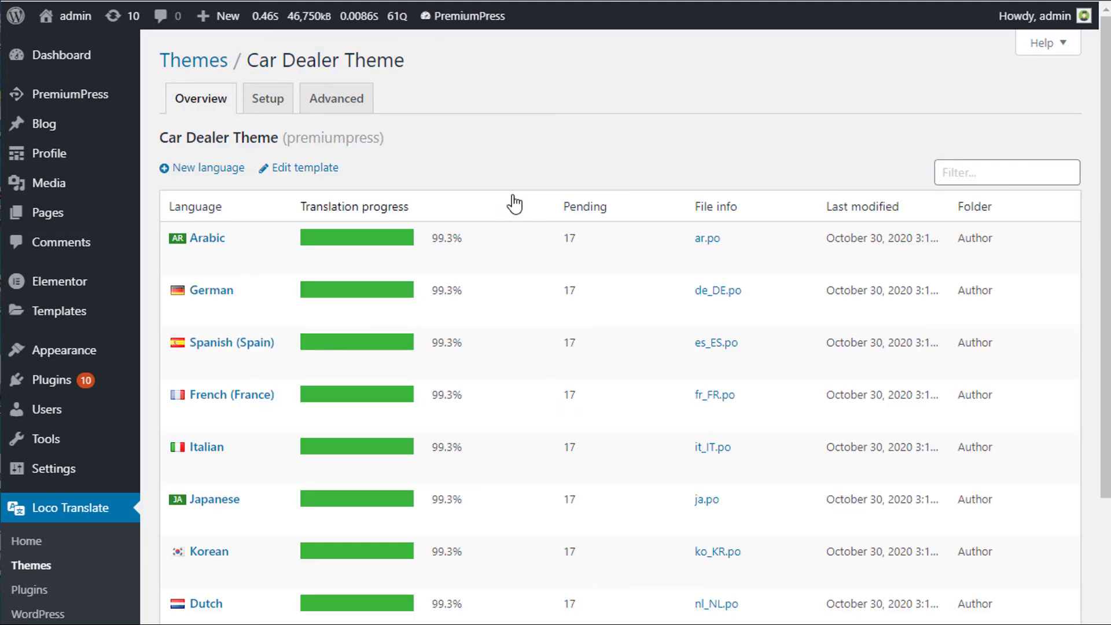